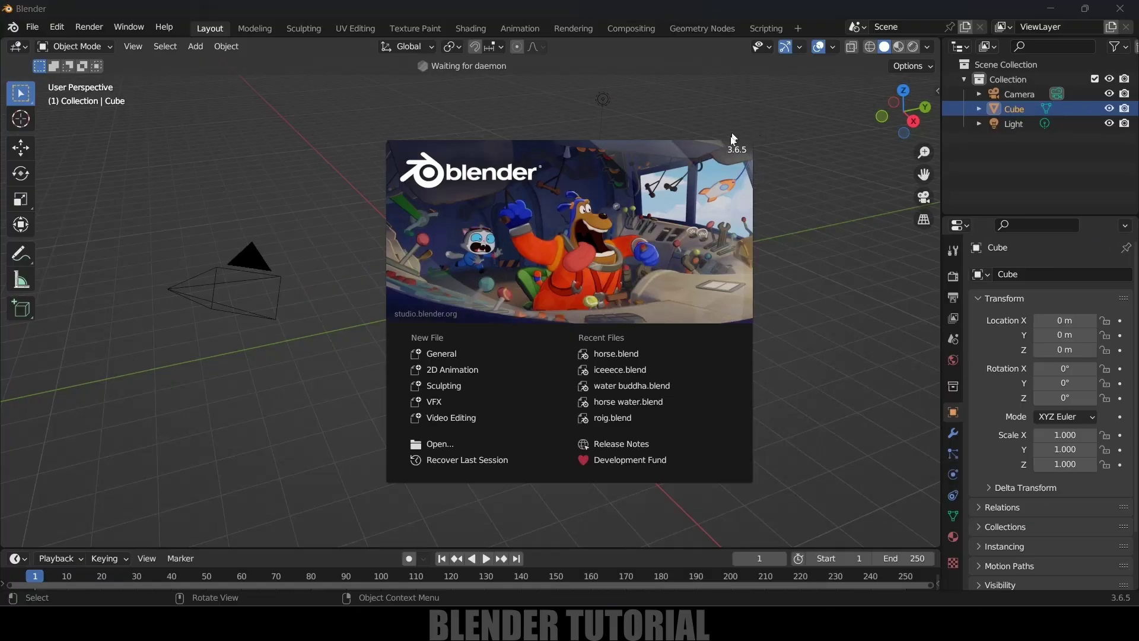
- Dismiss the splash screen to reveal the default cube, camera and light
left_click(788, 236)
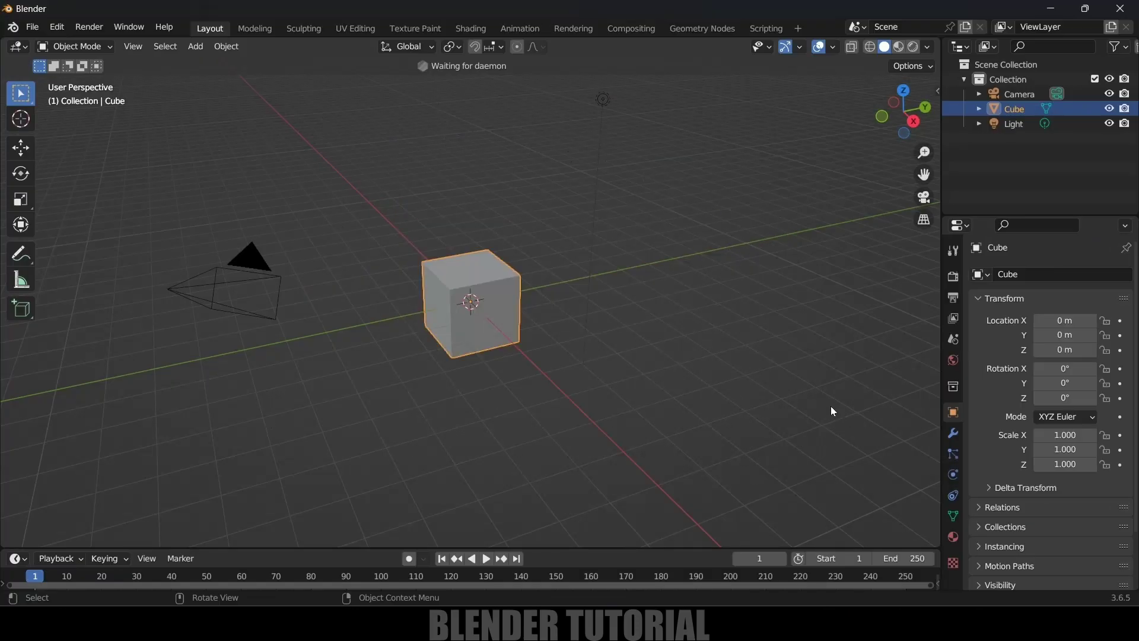
- Delete the default camera, cube and light and add a Text object
key("a")
key("Delete")
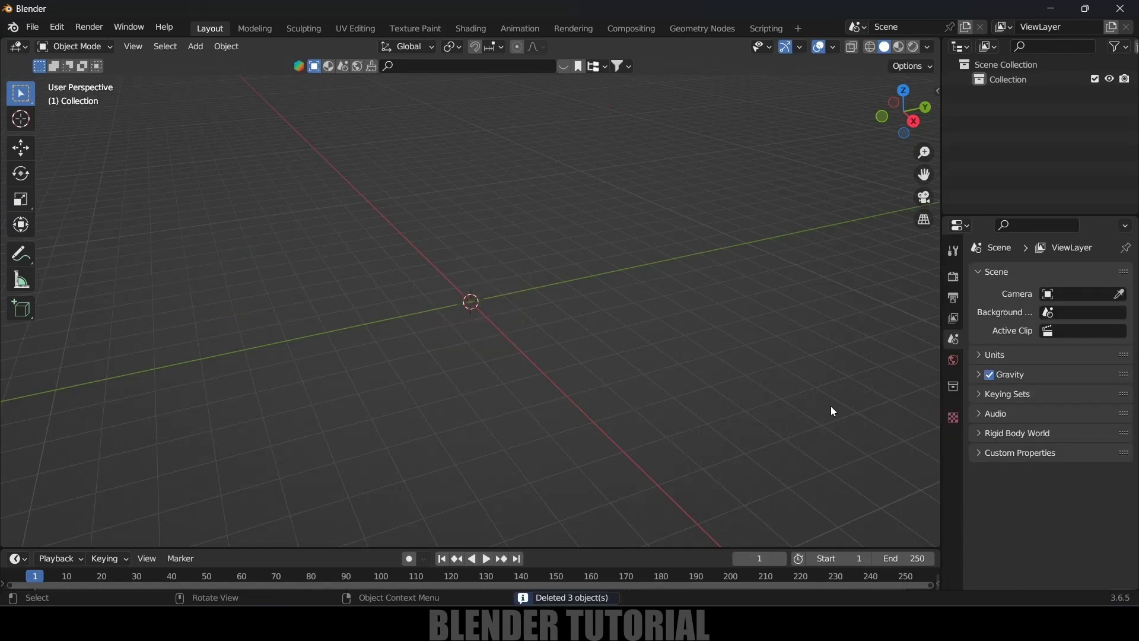
left_click(196, 47)
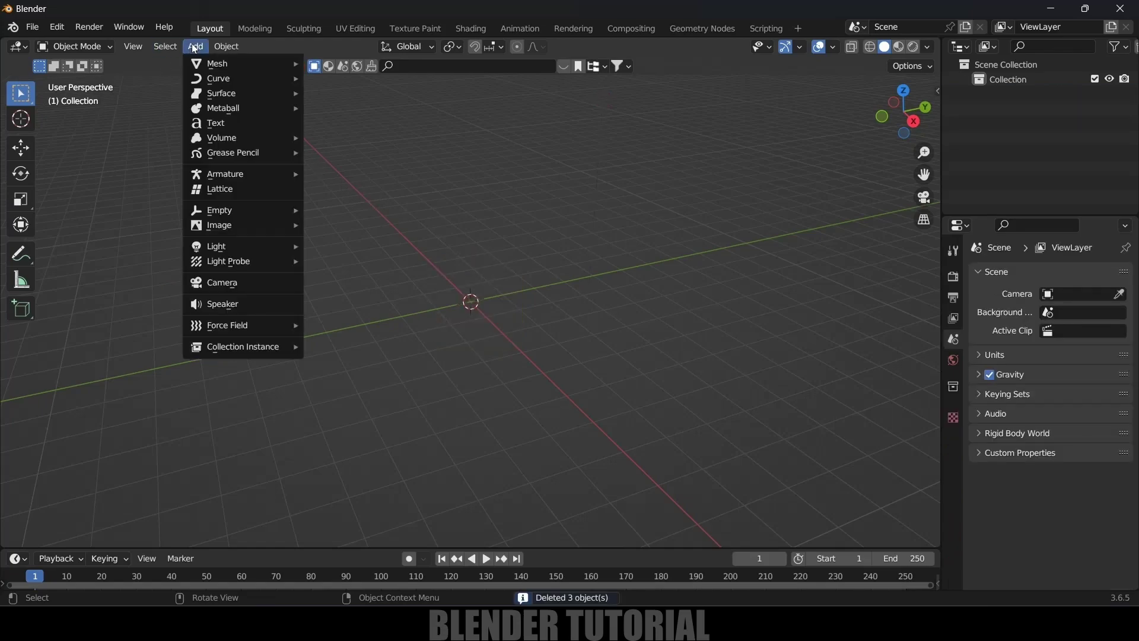
left_click(231, 117)
- Scale the text to about 3.58 and rotate it 90° on X to stand upright
middle_click_drag(418, 299, 480, 324)
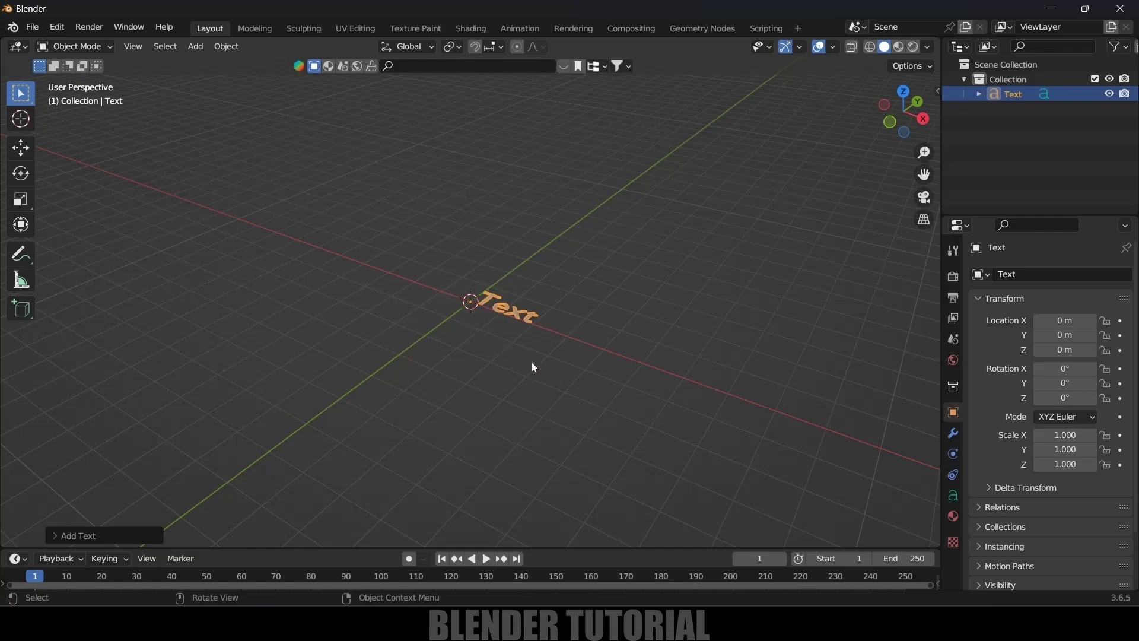
key("s")
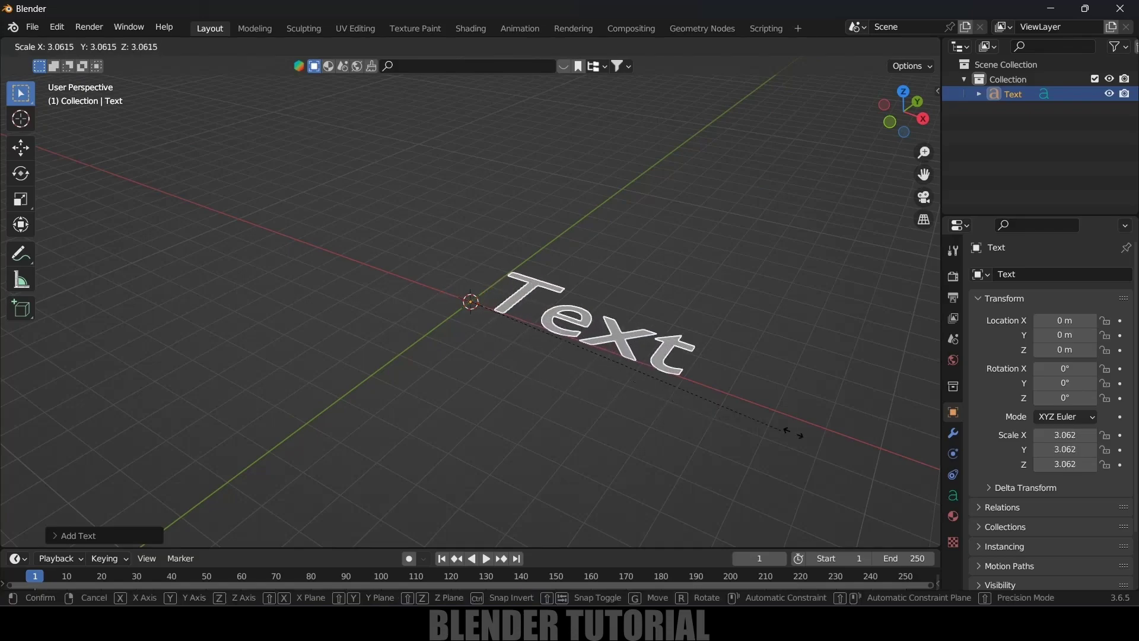
left_click(838, 444)
type("rx")
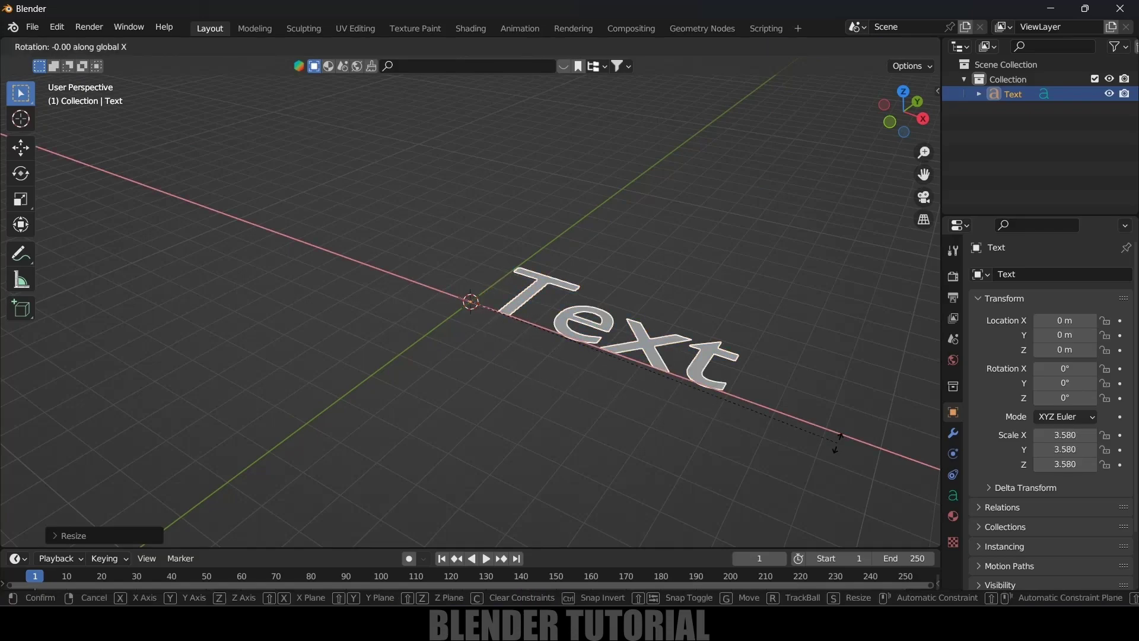
type("90")
key("Return")
middle_click_drag(828, 426, 830, 412)
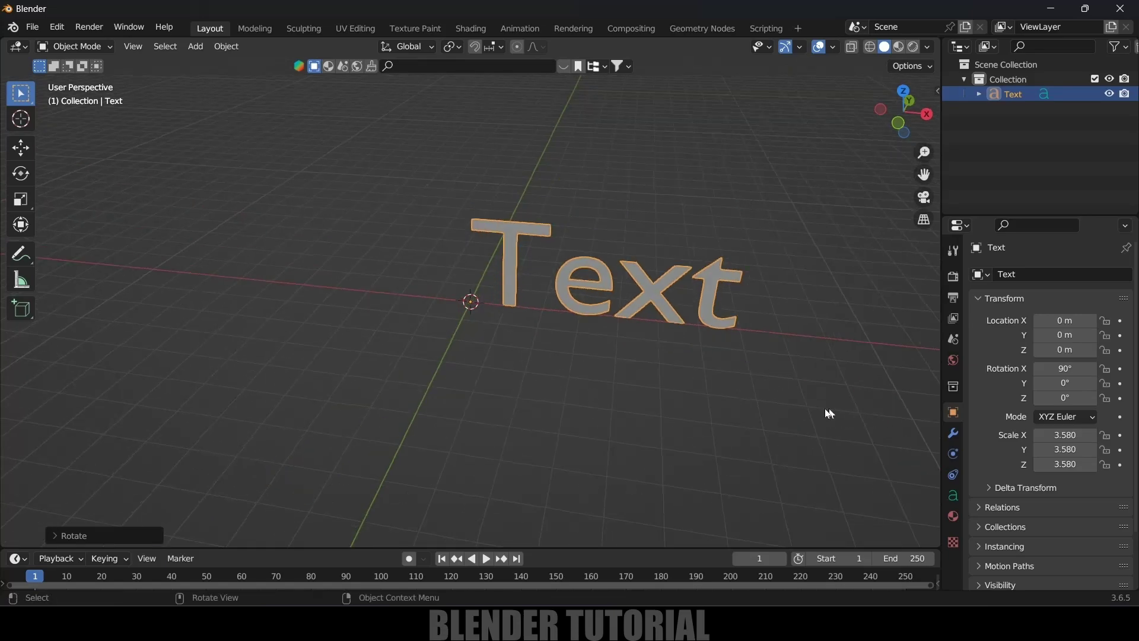
- Set the text object's horizontal alignment to Center
left_click(954, 497)
left_click(1068, 505)
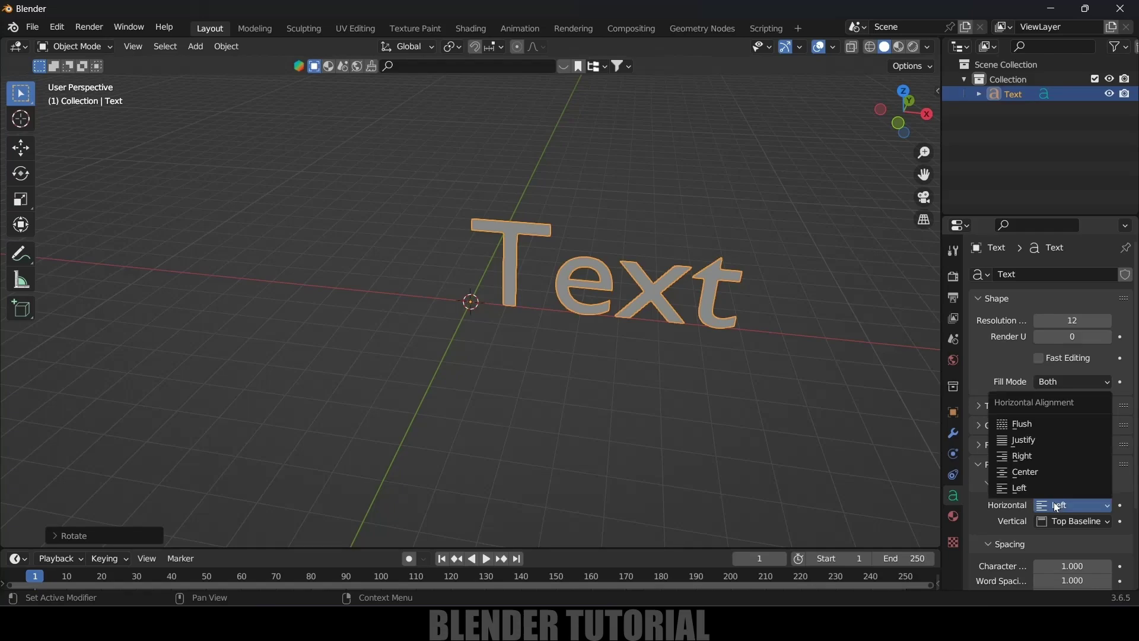
left_click(1044, 471)
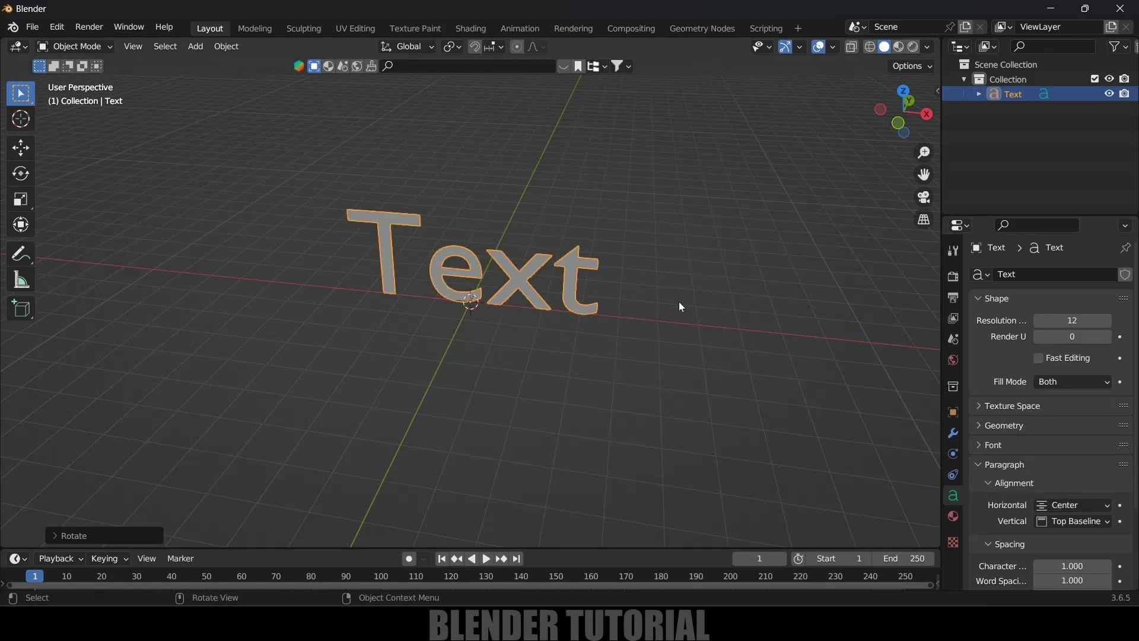
- Replace the placeholder 'Text' with 'Good Vibes Only' and return to Object Mode
left_click(103, 46)
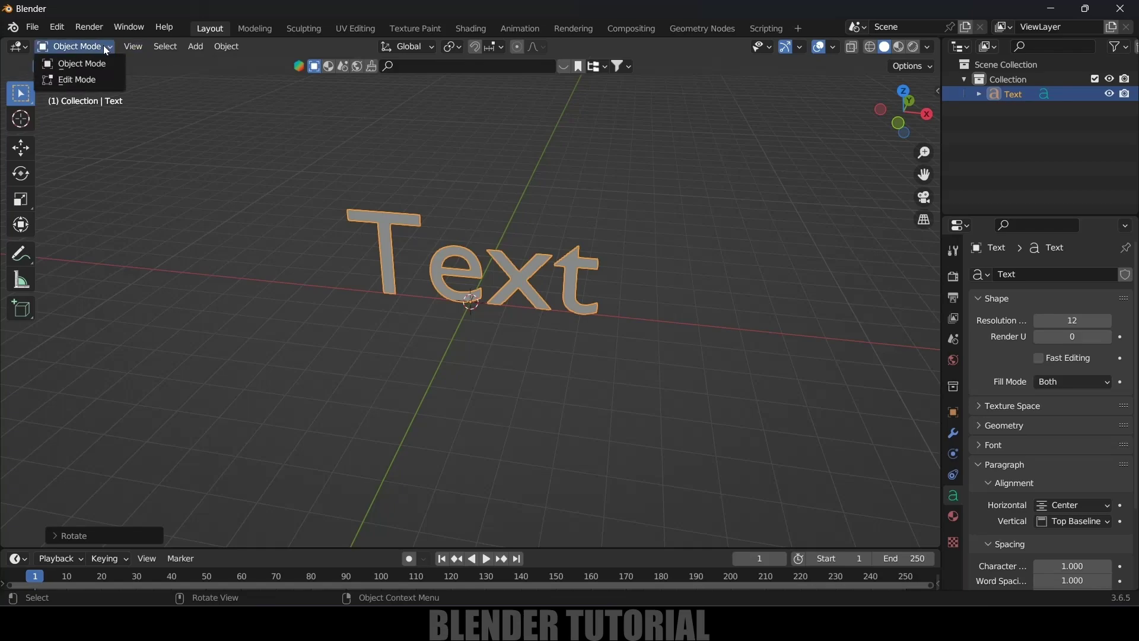
left_click(87, 82)
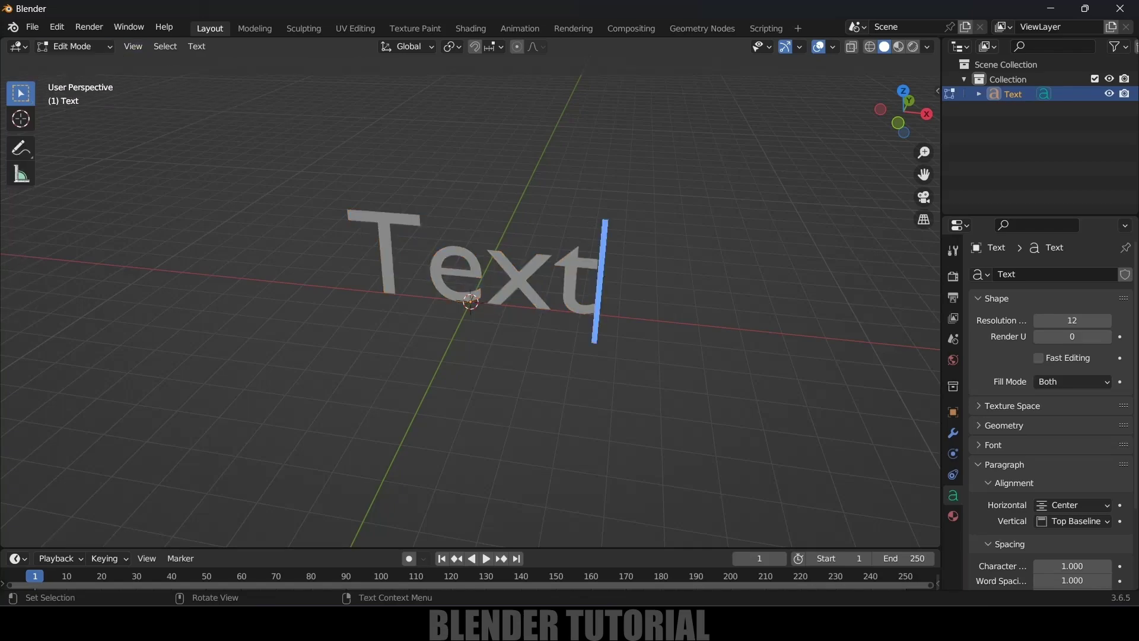
key("BackSpace")
key("BackSpace")
key("BackSpace")
key("BackSpace")
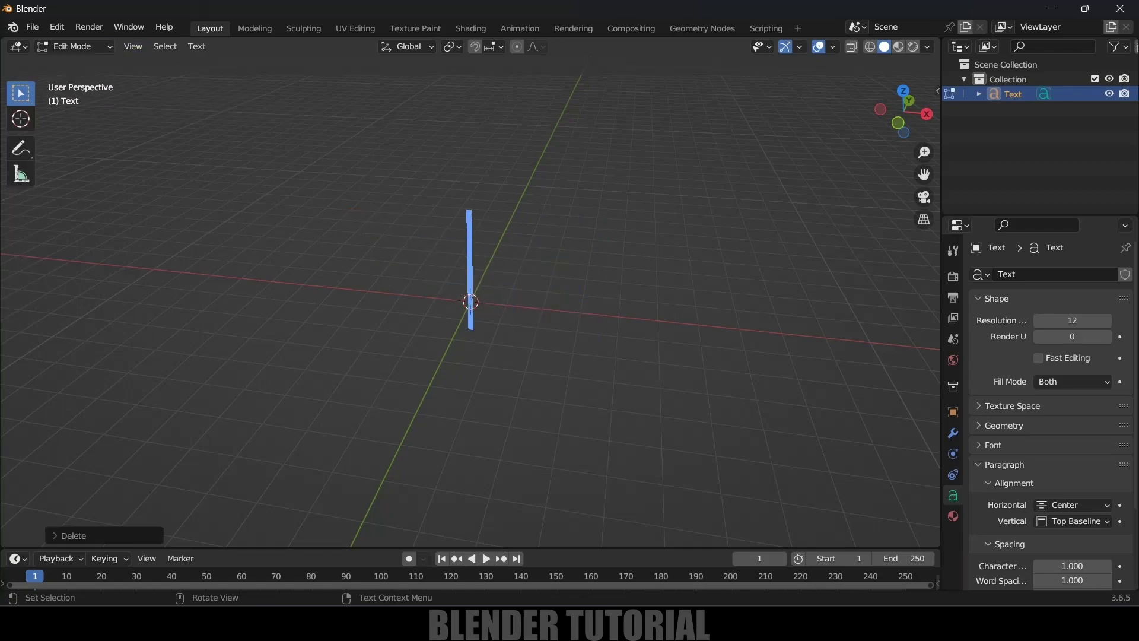
type("Good Vibes Only")
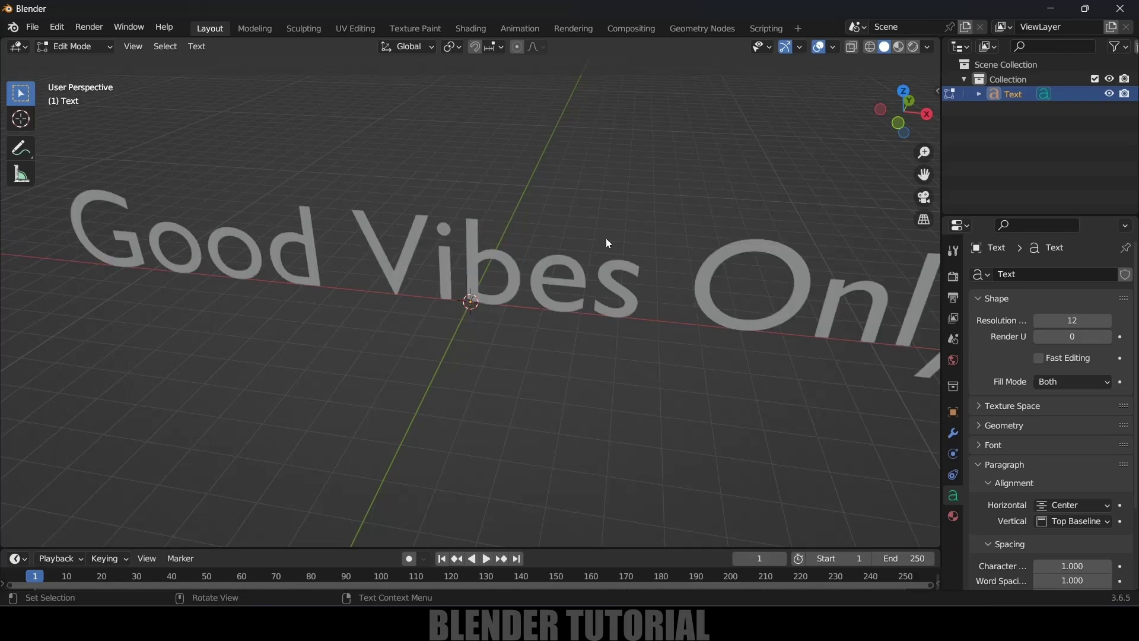
key("Tab")
scroll(606, 238, "down", 3)
middle_click_drag(607, 238, 600, 290)
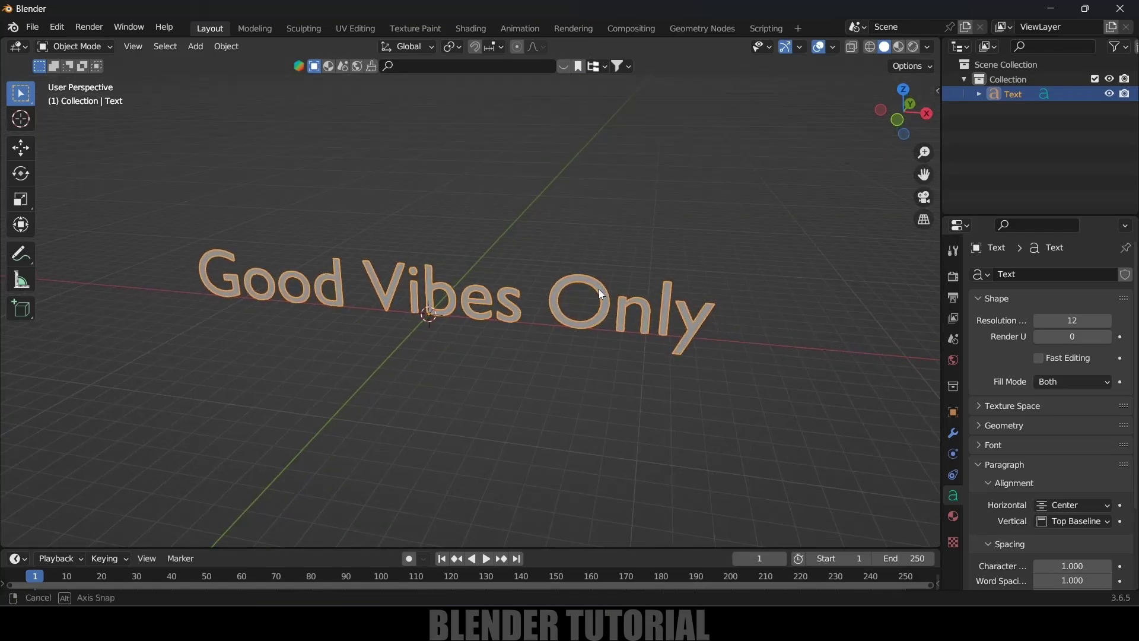
scroll(496, 326, "up", 2)
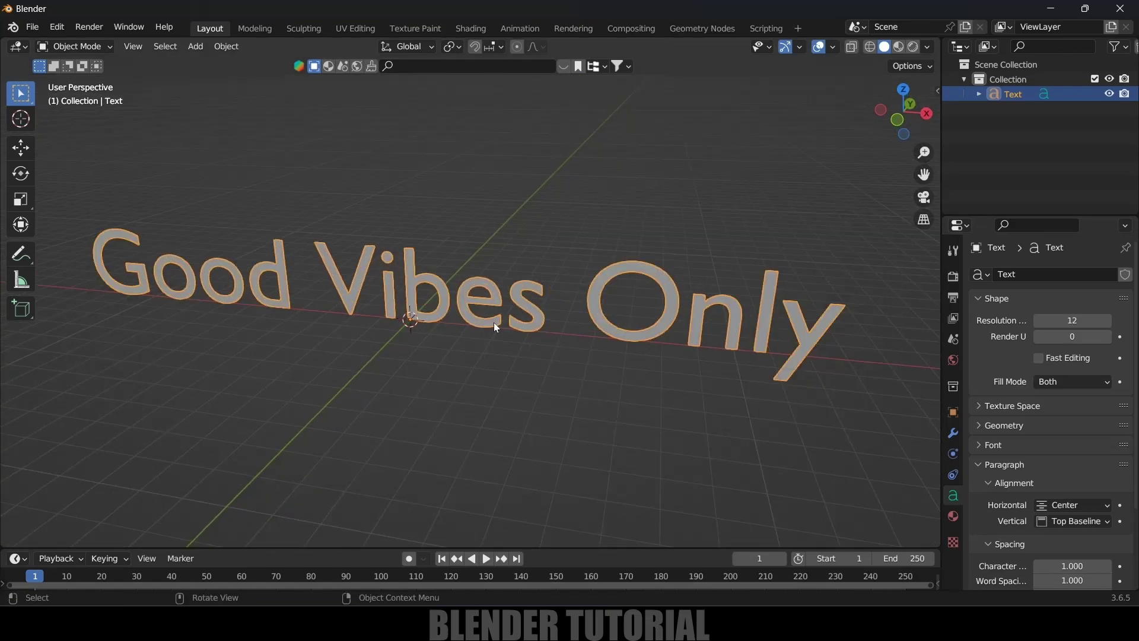
left_click(985, 445)
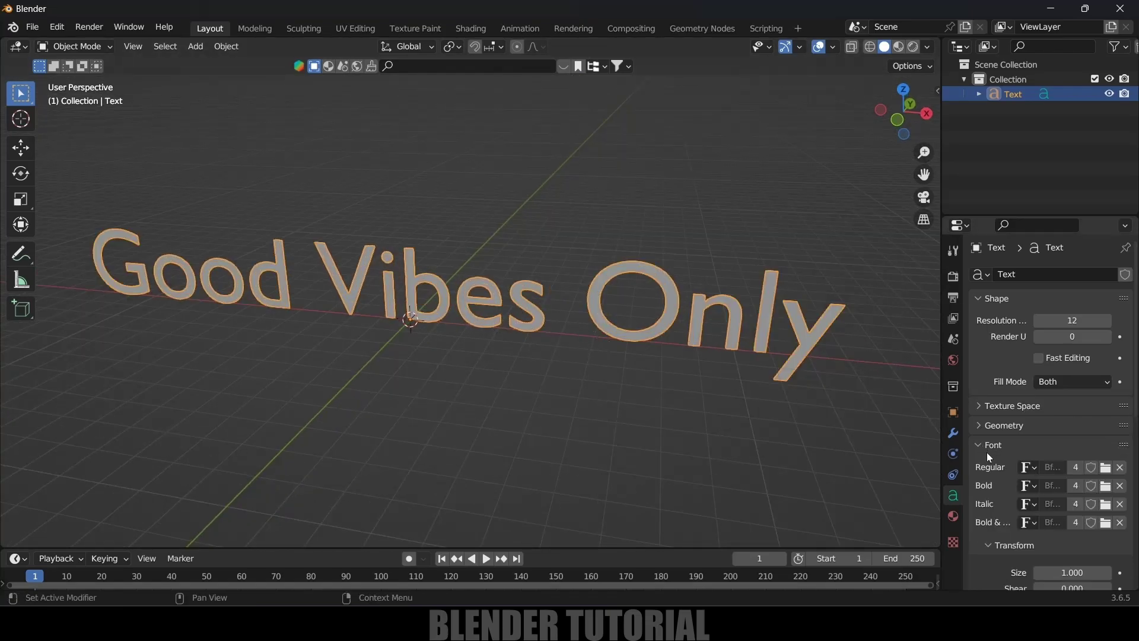
- Load the Arabella Regular script font for the text
scroll(1009, 445, "down", 3)
left_click(1106, 398)
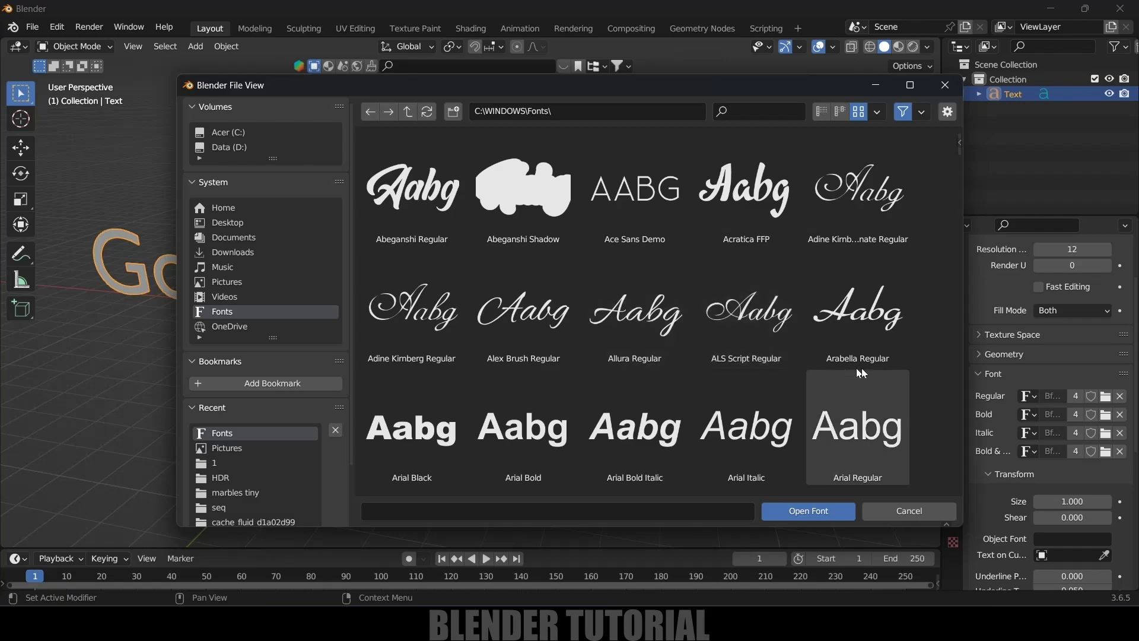
left_click(858, 303)
left_click(821, 509)
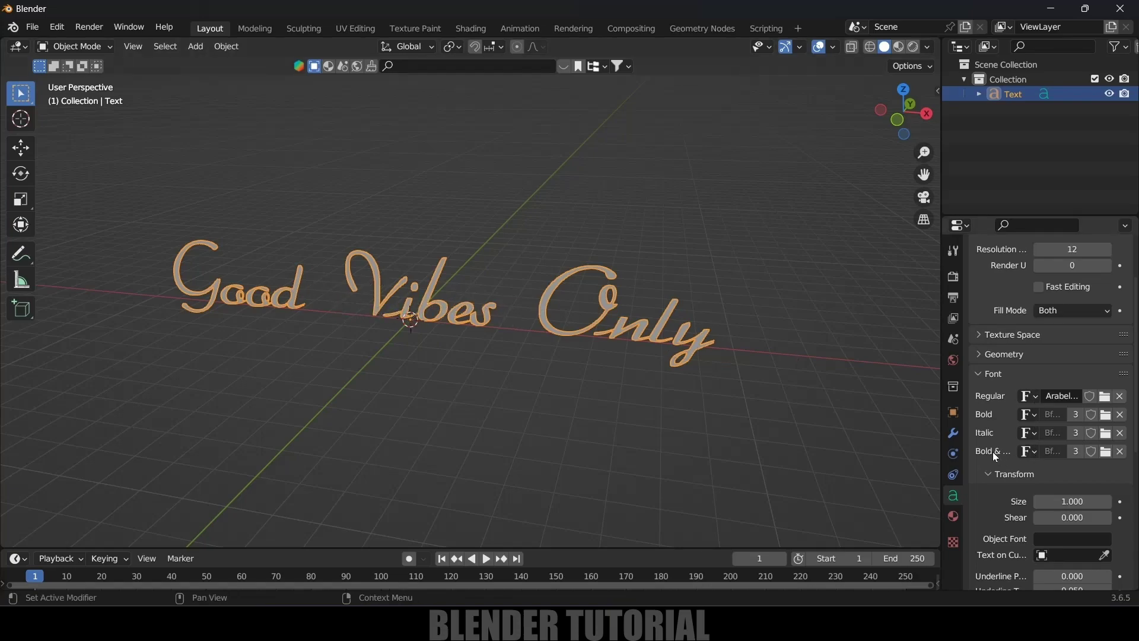
- Set word spacing to 0.240 and character spacing to 1.000
scroll(992, 451, "down", 10)
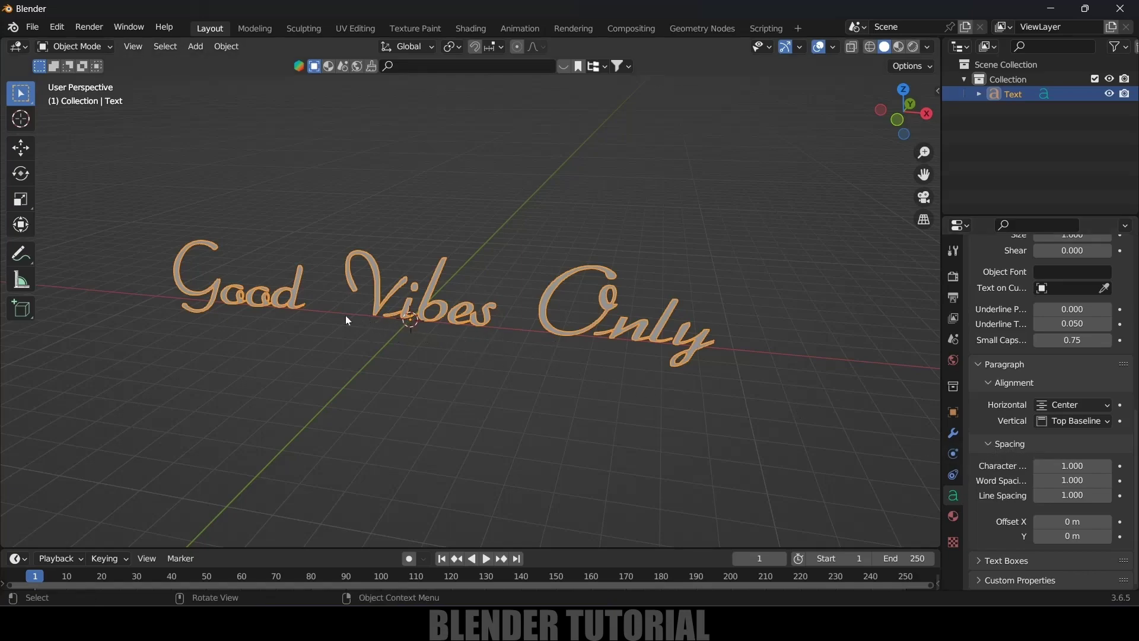
left_click_drag(1070, 485, 1075, 485)
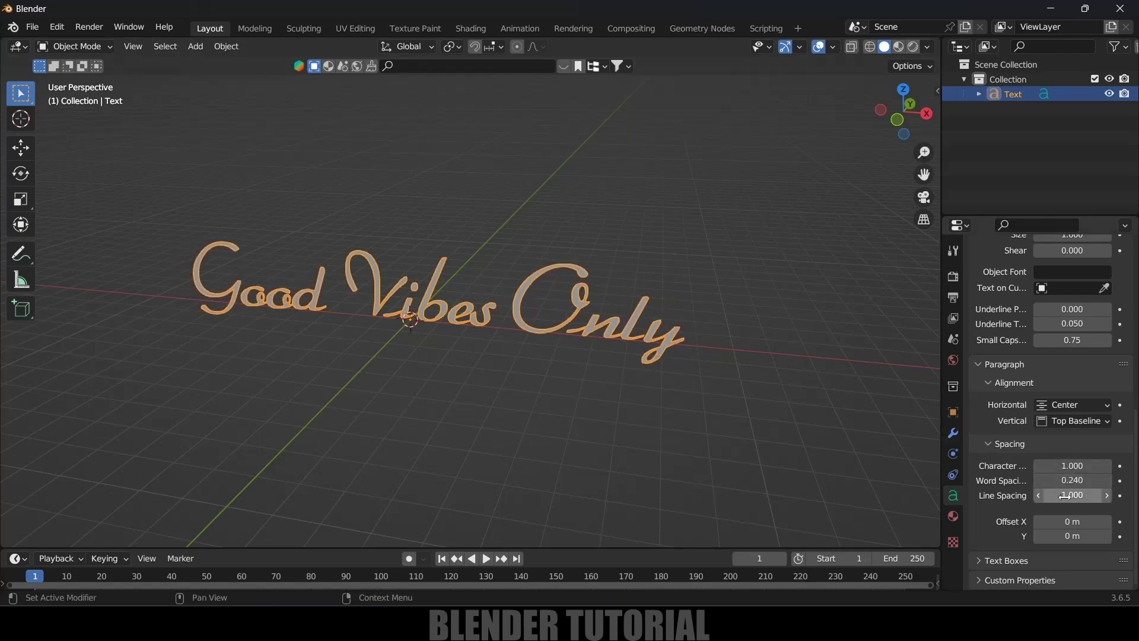
left_click_drag(1071, 466, 1070, 466)
left_click(1073, 466)
type("1")
key("Return")
middle_click_drag(597, 389, 625, 382)
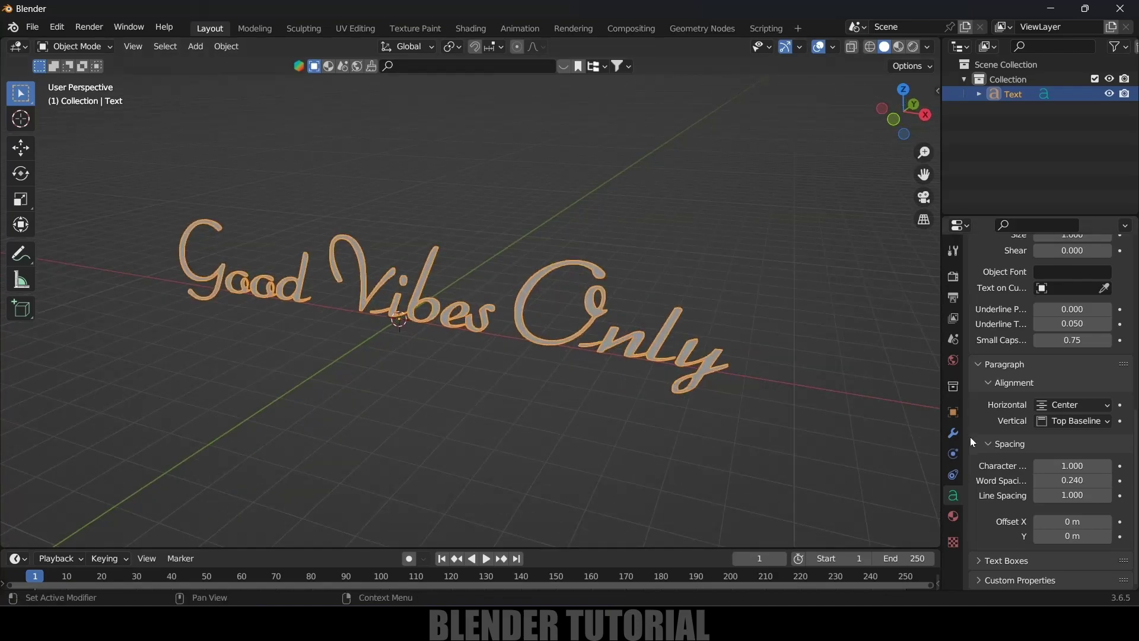
scroll(973, 439, "up", 8)
scroll(984, 439, "up", 4)
left_click(1055, 352)
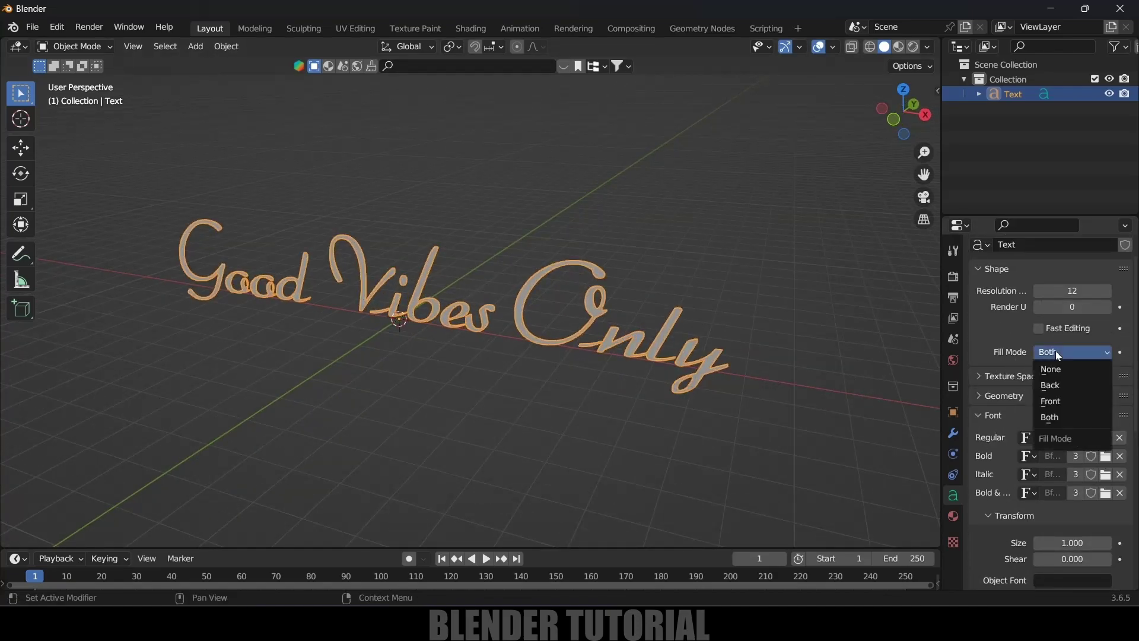
- Make the letters unfilled outlines and convert the text into a curve
left_click(1059, 369)
middle_click_drag(695, 307, 602, 273)
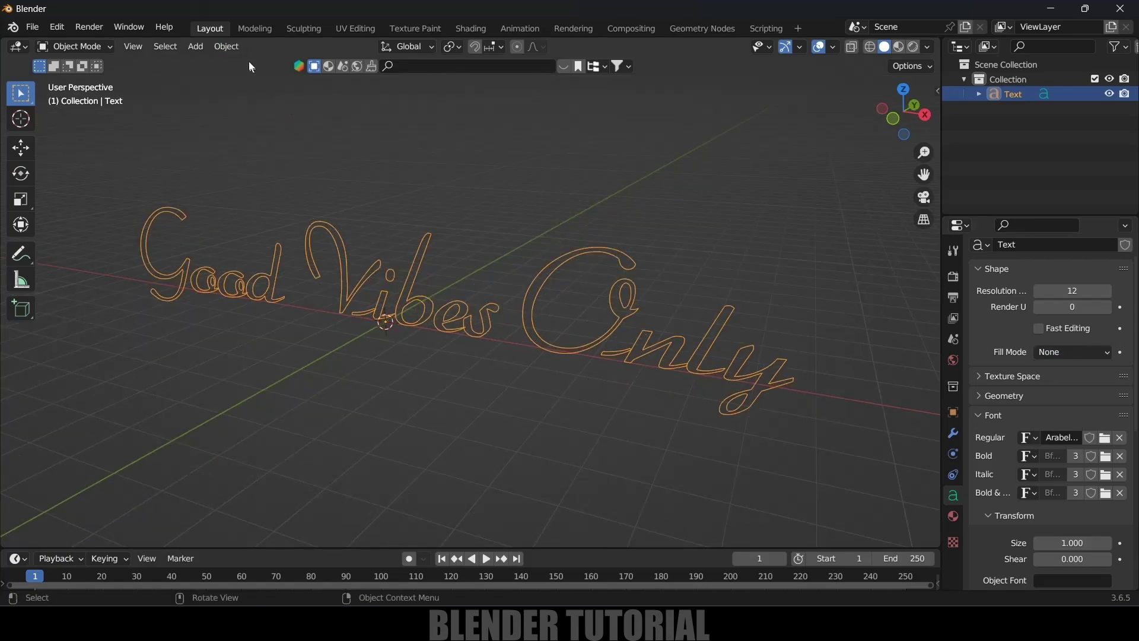
left_click(226, 47)
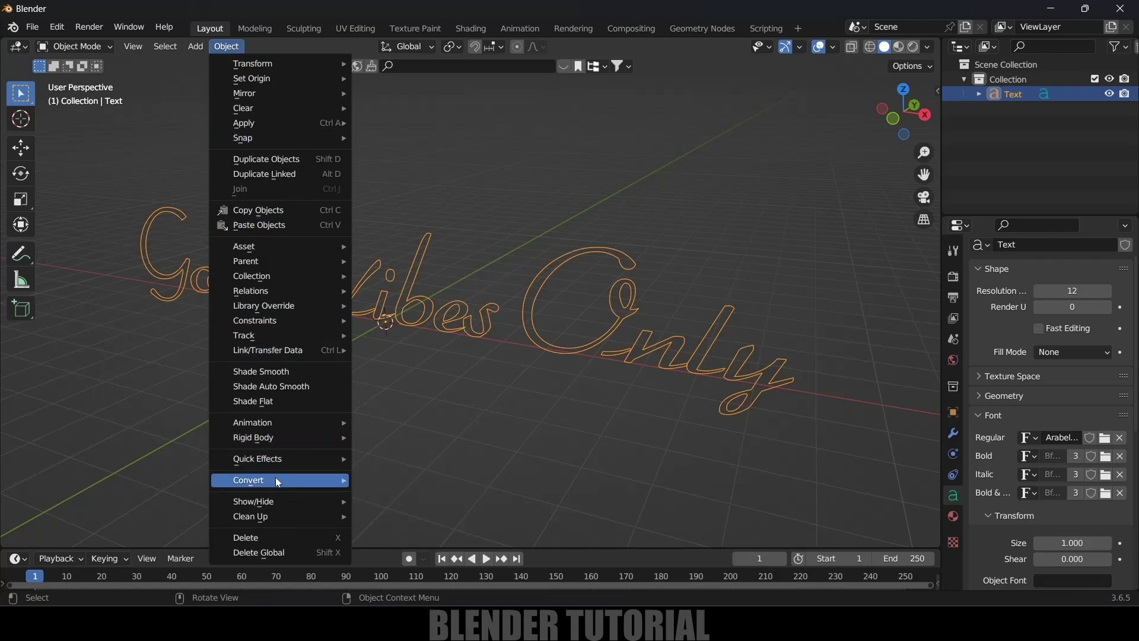
mouse_move(275, 478)
left_click(381, 480)
- Select the Vibes control points in Edit Mode, then return to Object Mode and frame the text
scroll(532, 421, "up", 1)
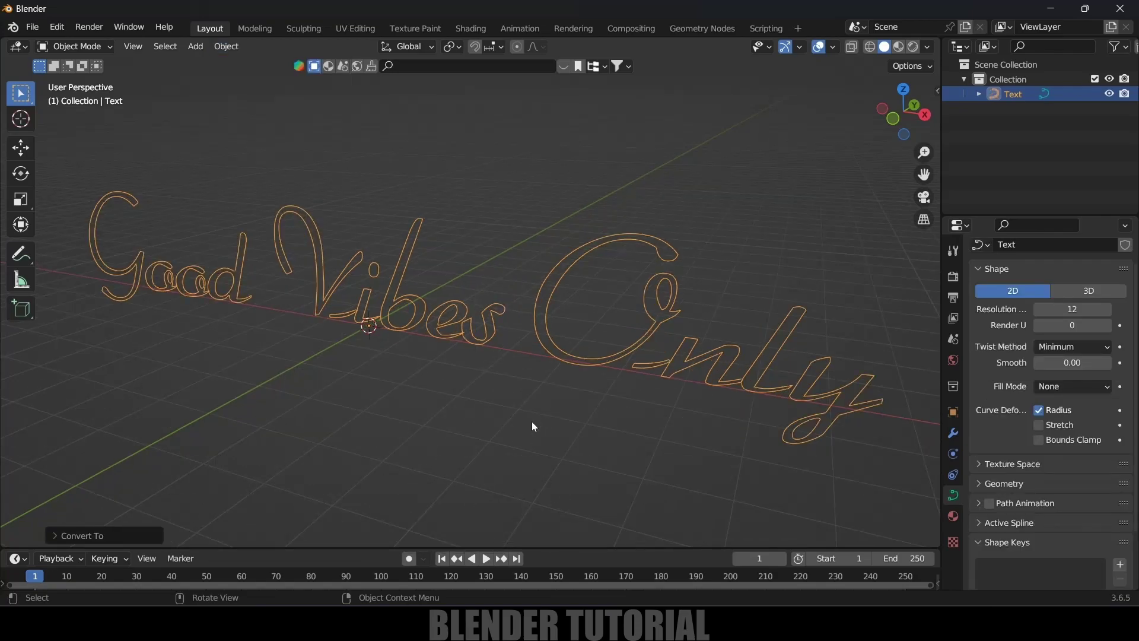
key("Tab")
left_click_drag(260, 151, 549, 457)
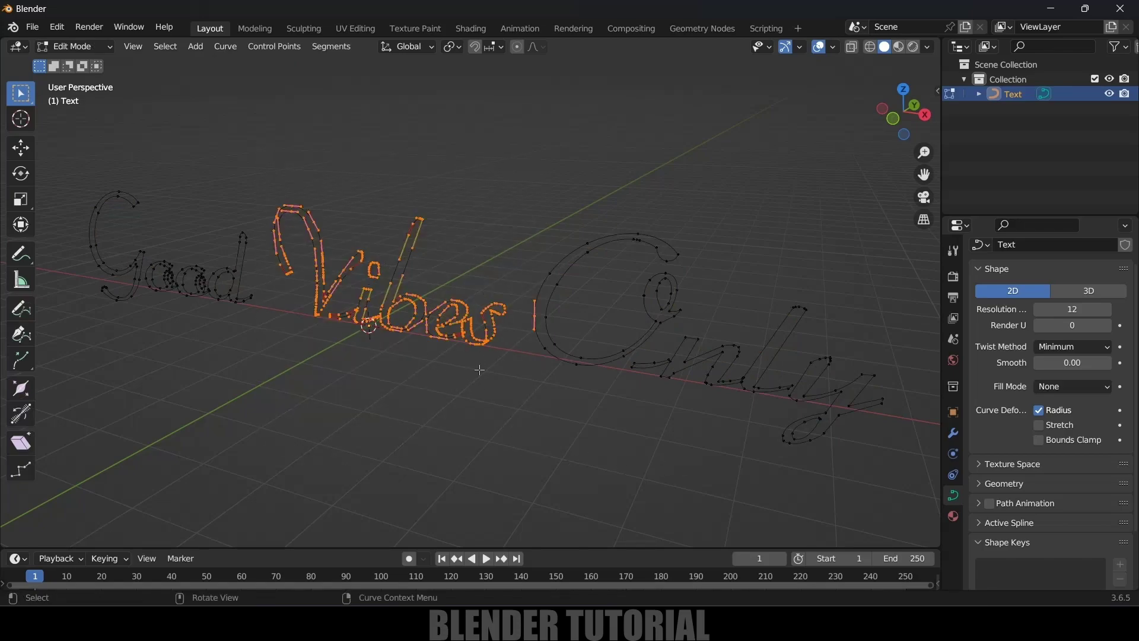
key("Tab")
key("KP_Decimal")
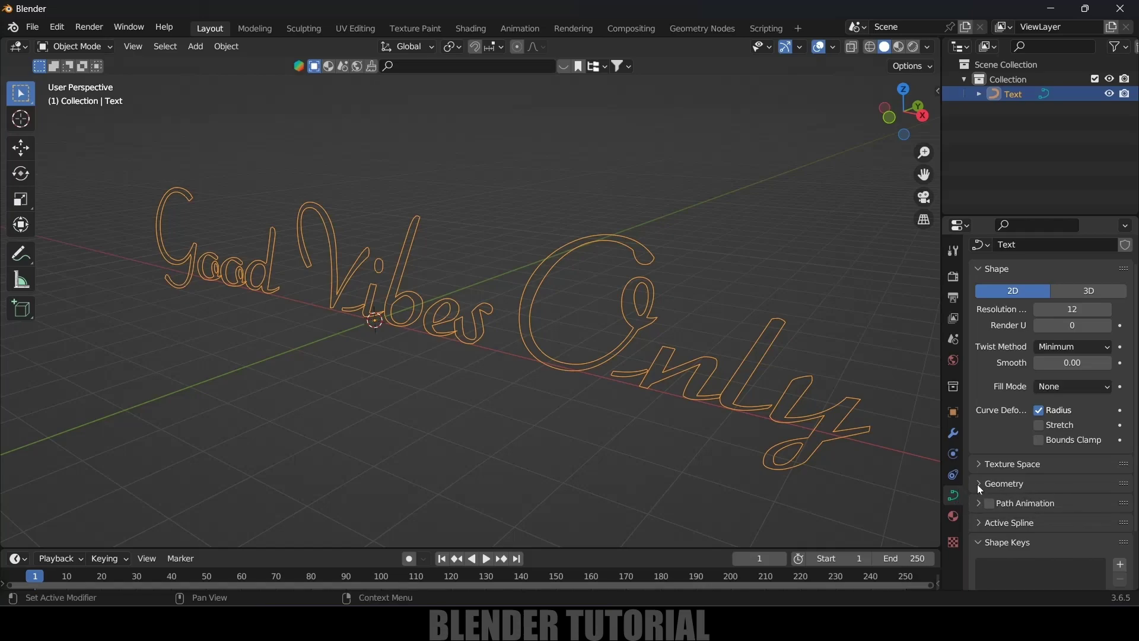
- Give the text curve a 0.005 m bevel depth
left_click(980, 484)
scroll(979, 484, "down", 8)
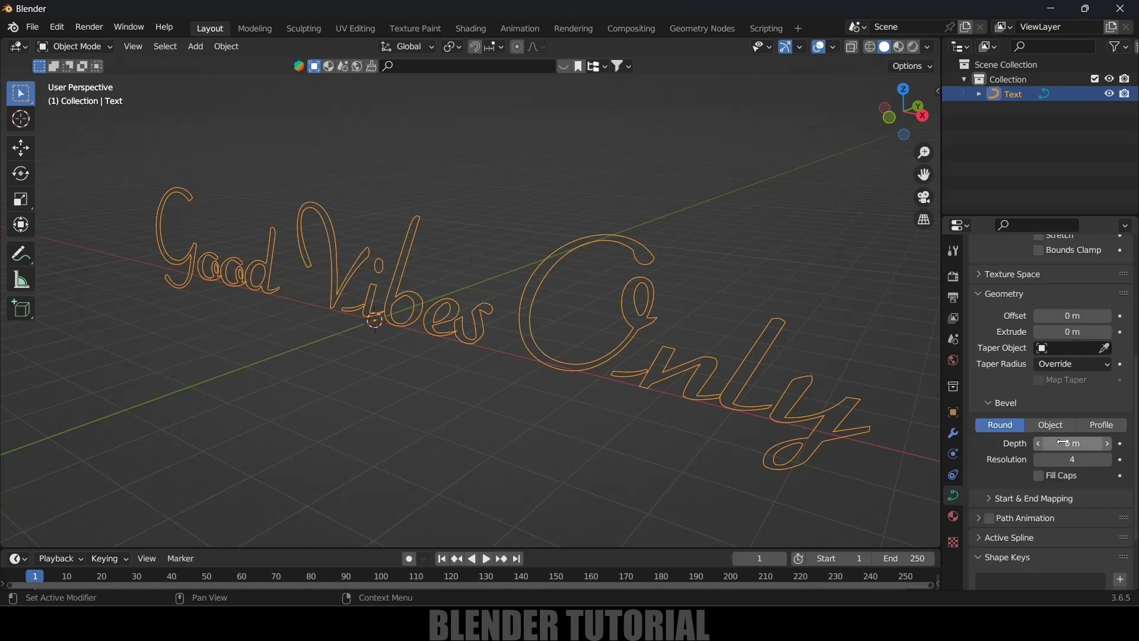
left_click(1063, 444)
type(".005")
key("Return")
middle_click_drag(757, 289, 555, 146)
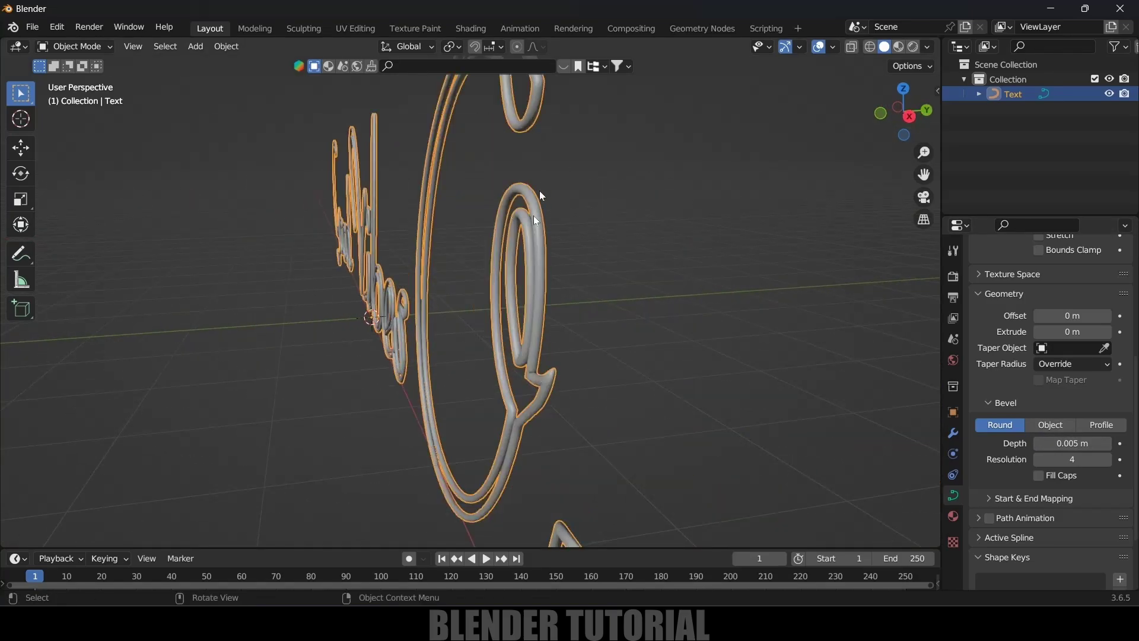
middle_click_drag(508, 308, 669, 272)
- Switch to Rendered shading, make the world background black and add a new material
scroll(587, 350, "down", 2)
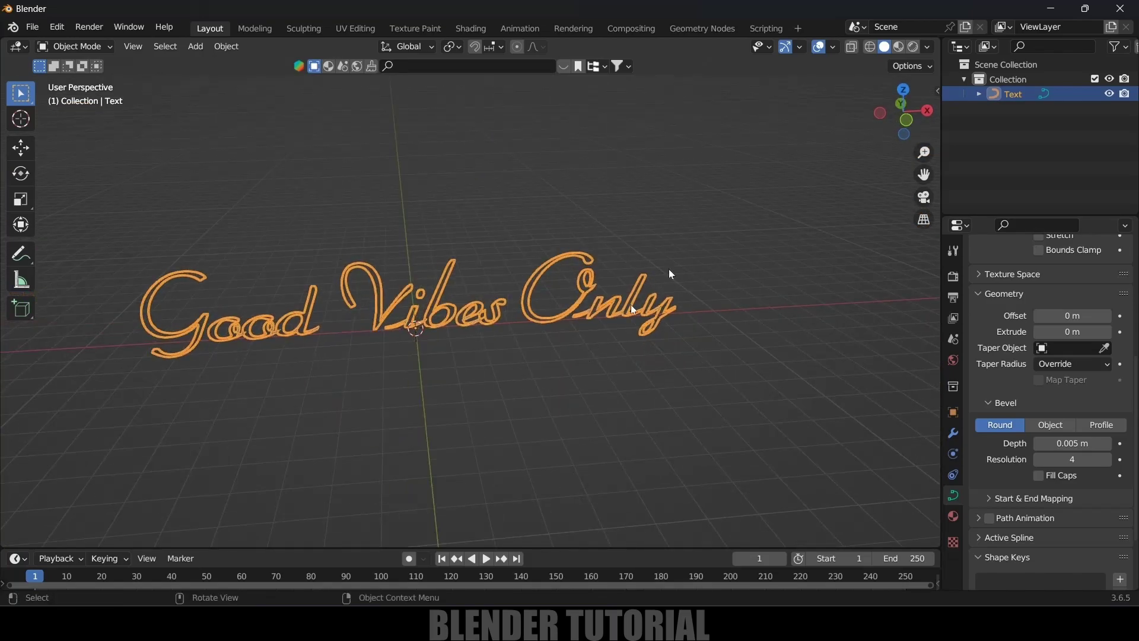
left_click(915, 47)
middle_click_drag(608, 185, 629, 191)
left_click(953, 360)
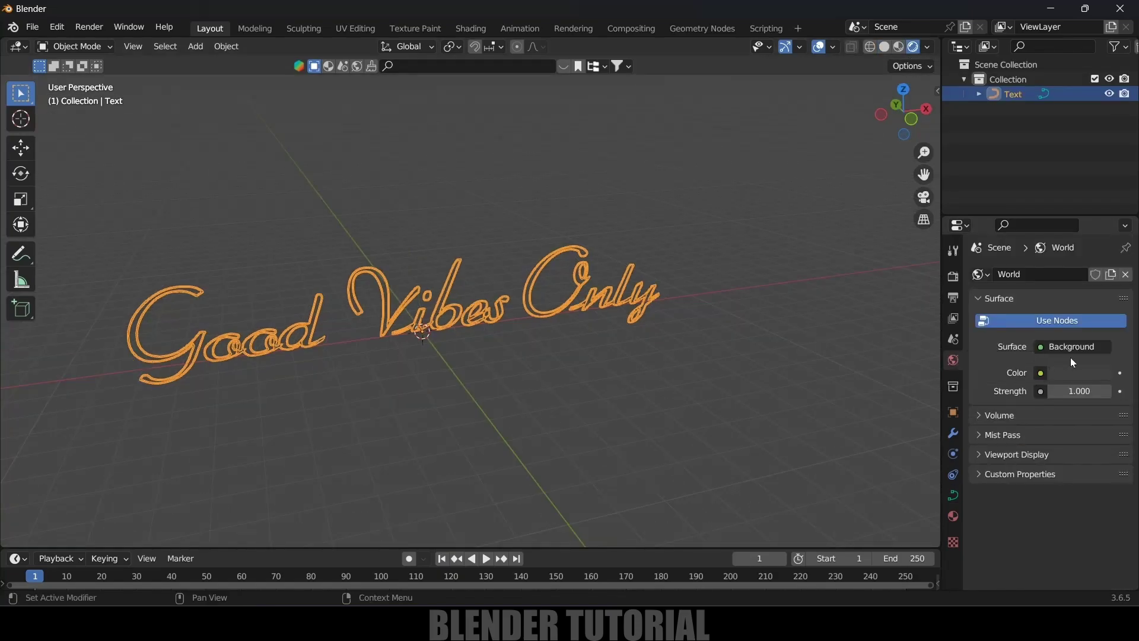
left_click(1078, 373)
left_click_drag(1062, 348, 988, 348)
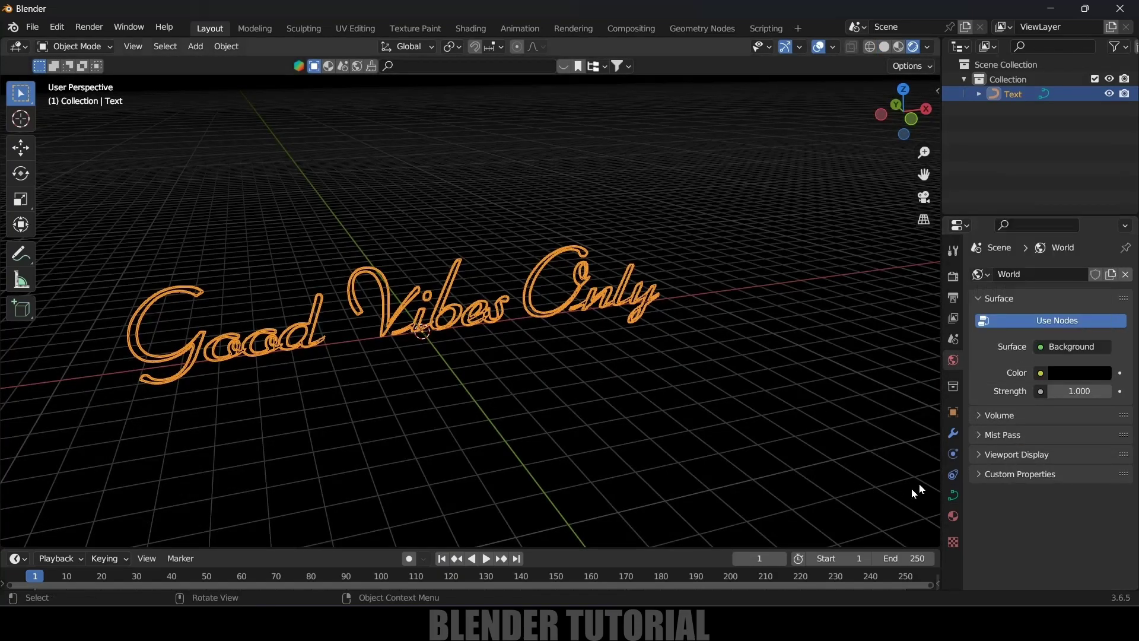
left_click(954, 515)
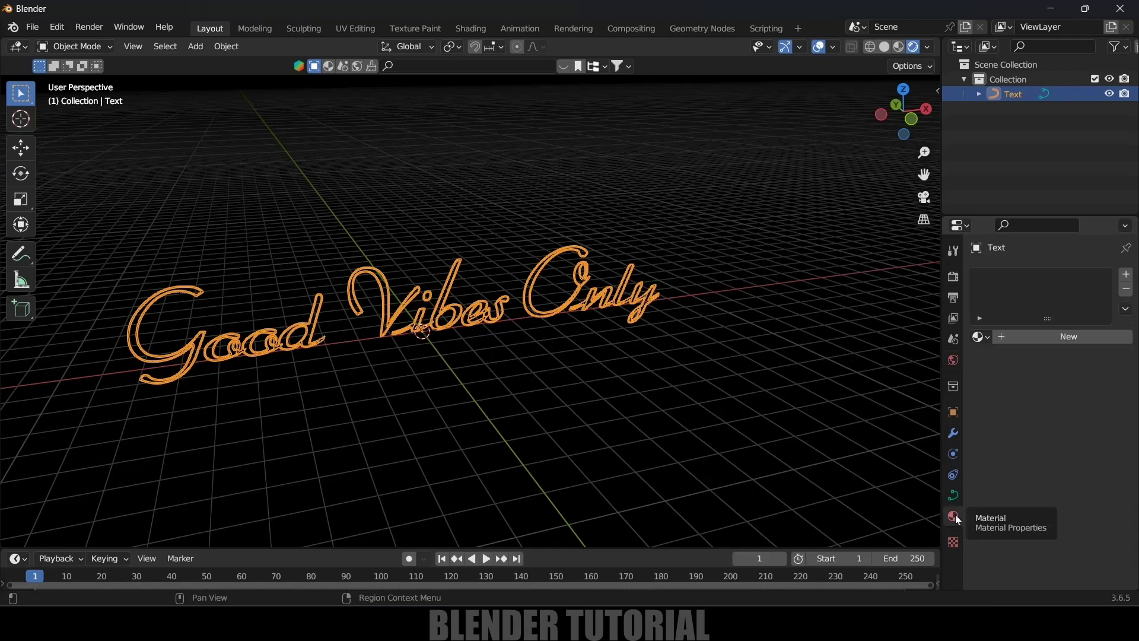
left_click(1044, 334)
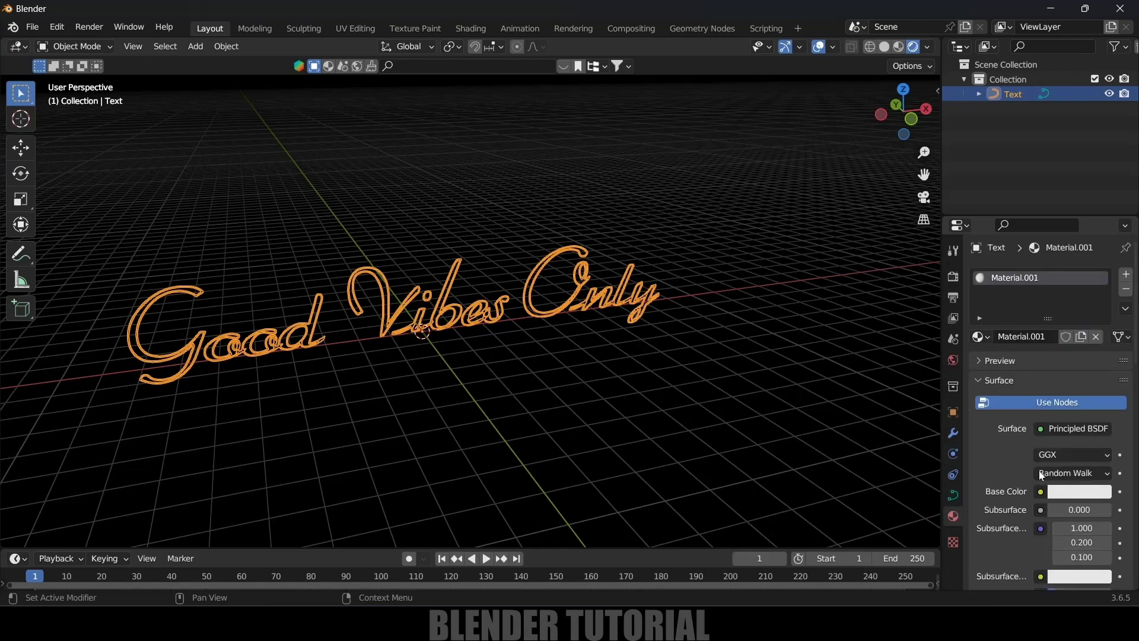
- Make the material an orange Emission shader with strength 10
left_click(1065, 429)
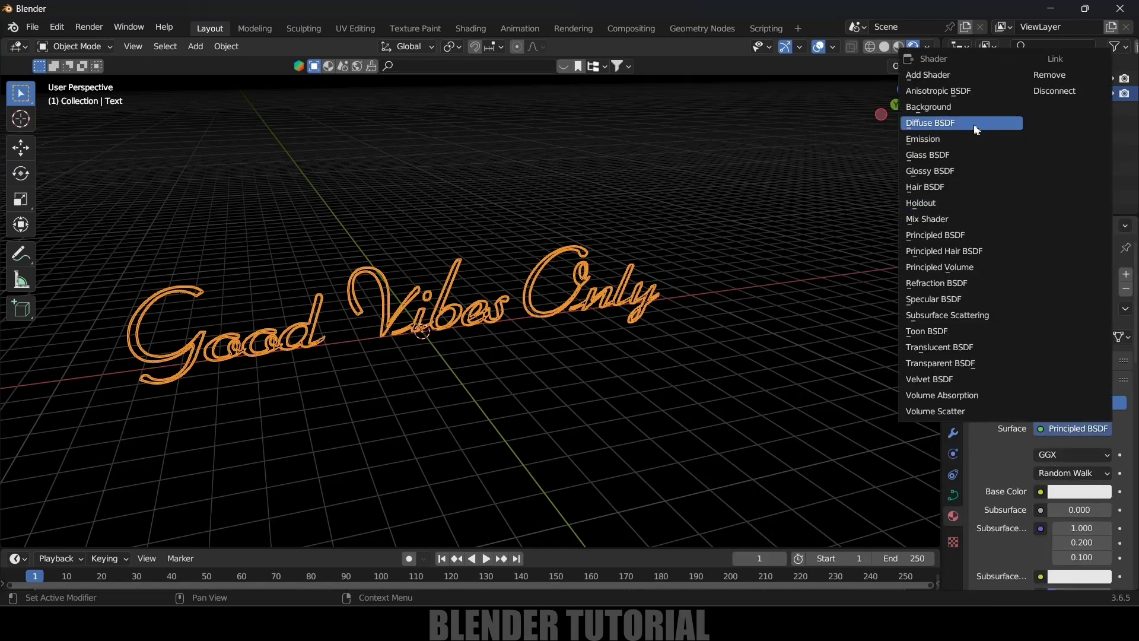
left_click(948, 137)
left_click(1071, 459)
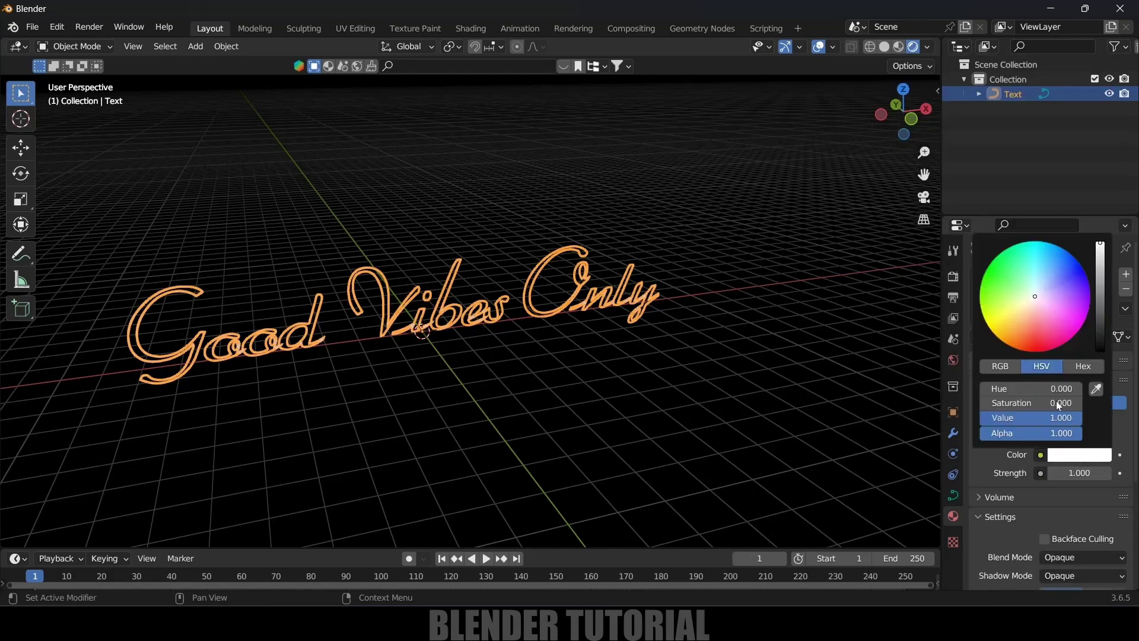
left_click_drag(1027, 309, 1022, 337)
left_click(1080, 473)
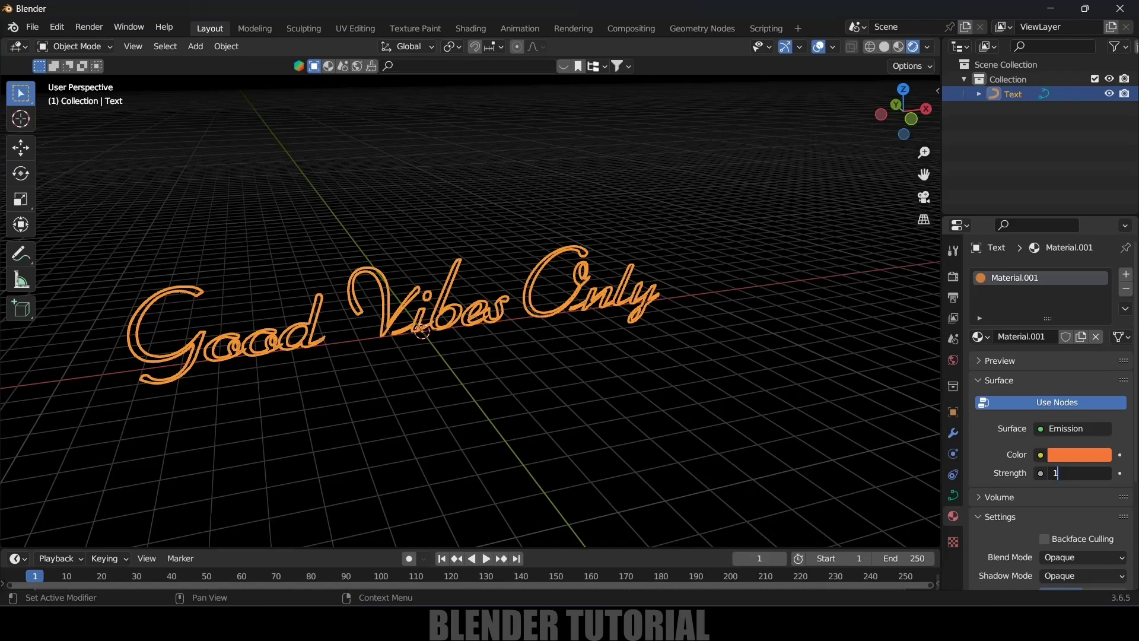
type("10")
key("Return")
left_click(532, 392)
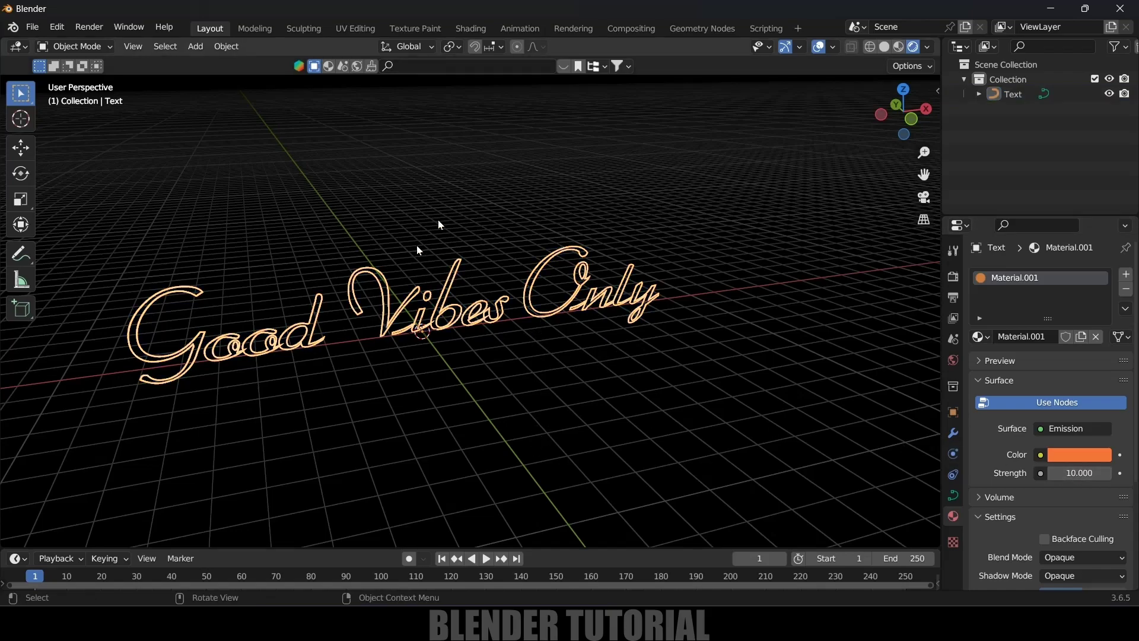
- Enable Bloom in the Eevee render settings so the text glows
left_click(953, 277)
left_click(989, 398)
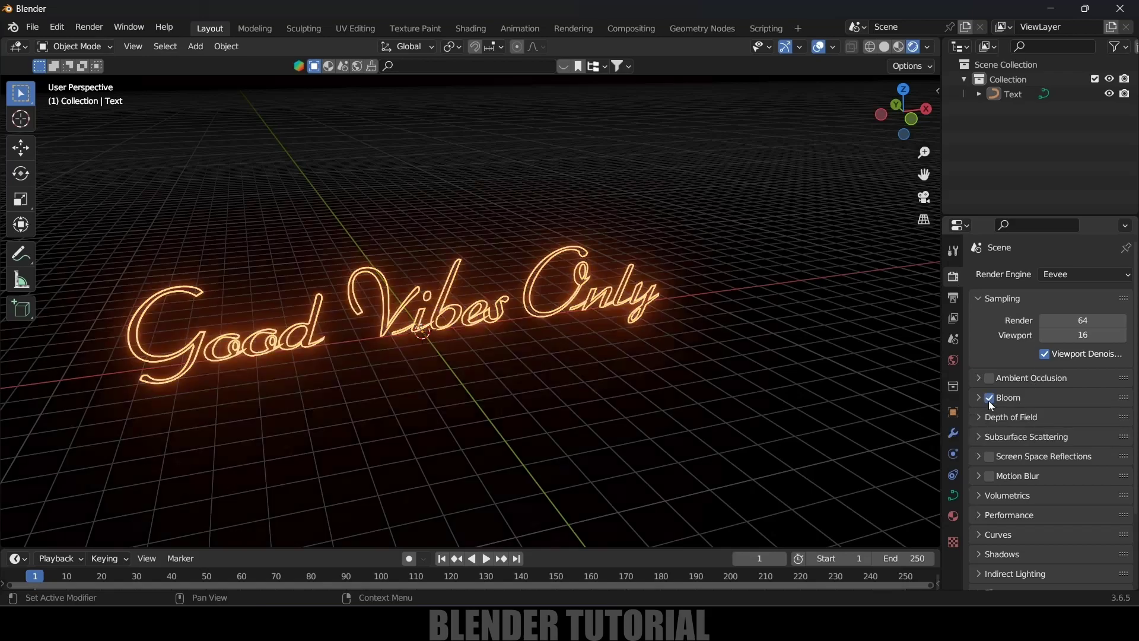
scroll(476, 362, "up", 3)
middle_click_drag(471, 379, 560, 362)
scroll(557, 335, "down", 2)
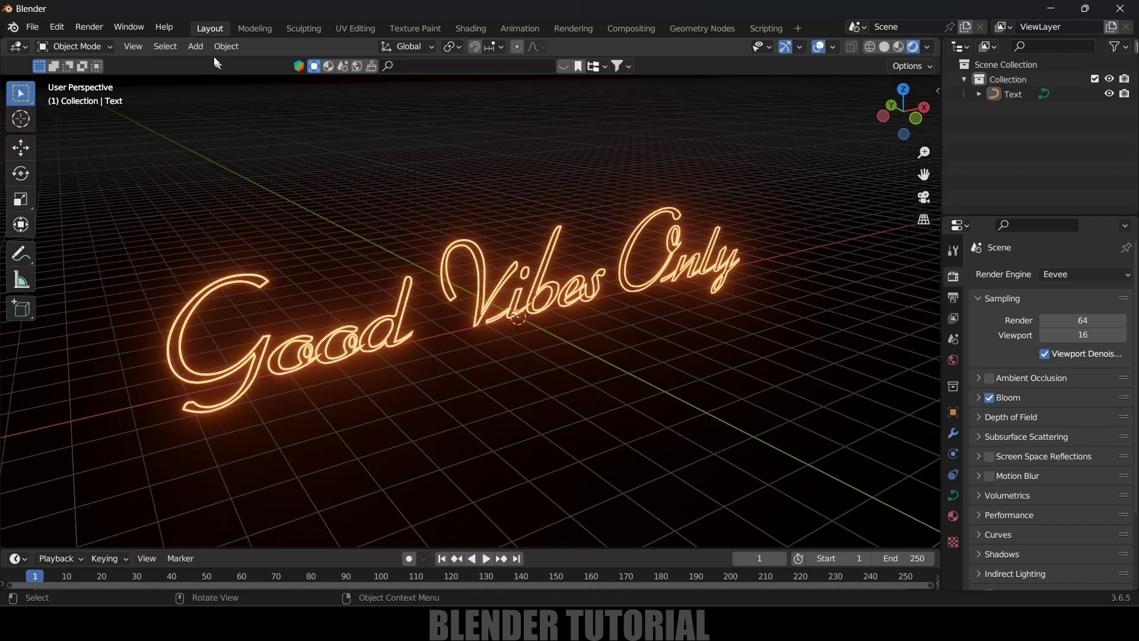
left_click(198, 47)
- Add a plane, scale it up, rotate it 90° on X and move it behind the text
mouse_move(233, 68)
left_click(323, 63)
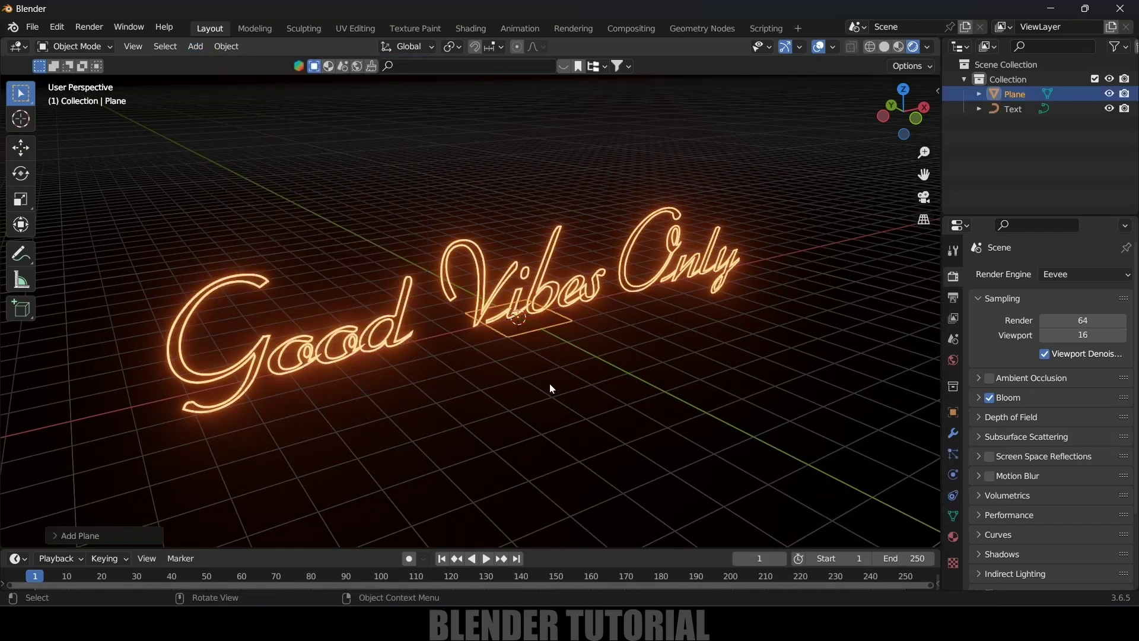
key("s")
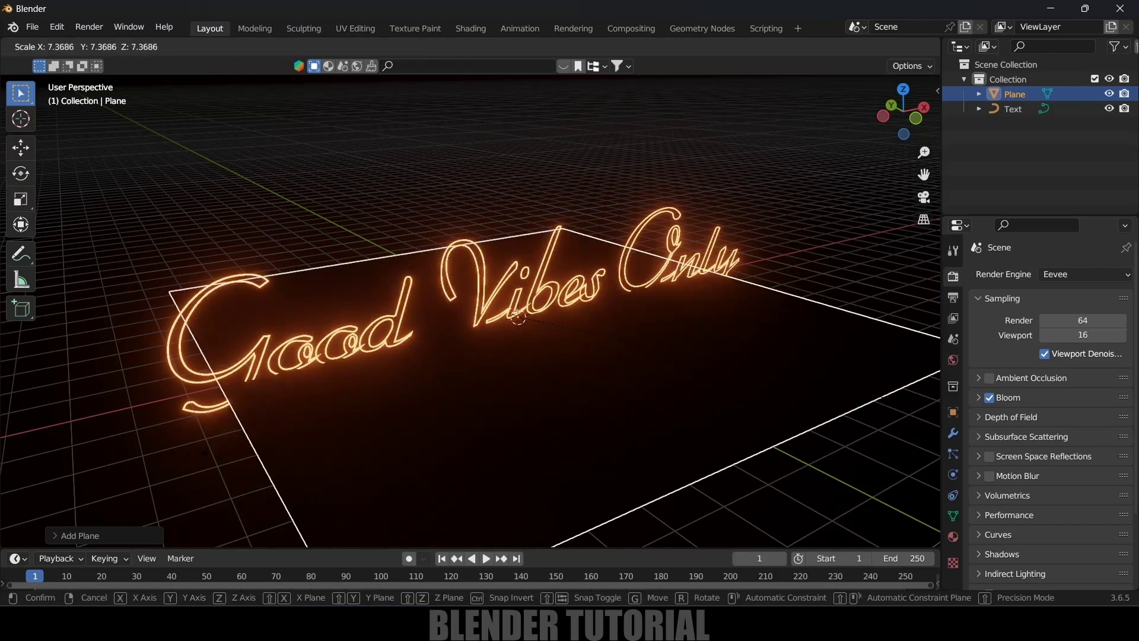
left_click(482, 409)
type("rx90")
key("Return")
middle_click_drag(497, 409, 546, 369)
key("shift+space")
key("g")
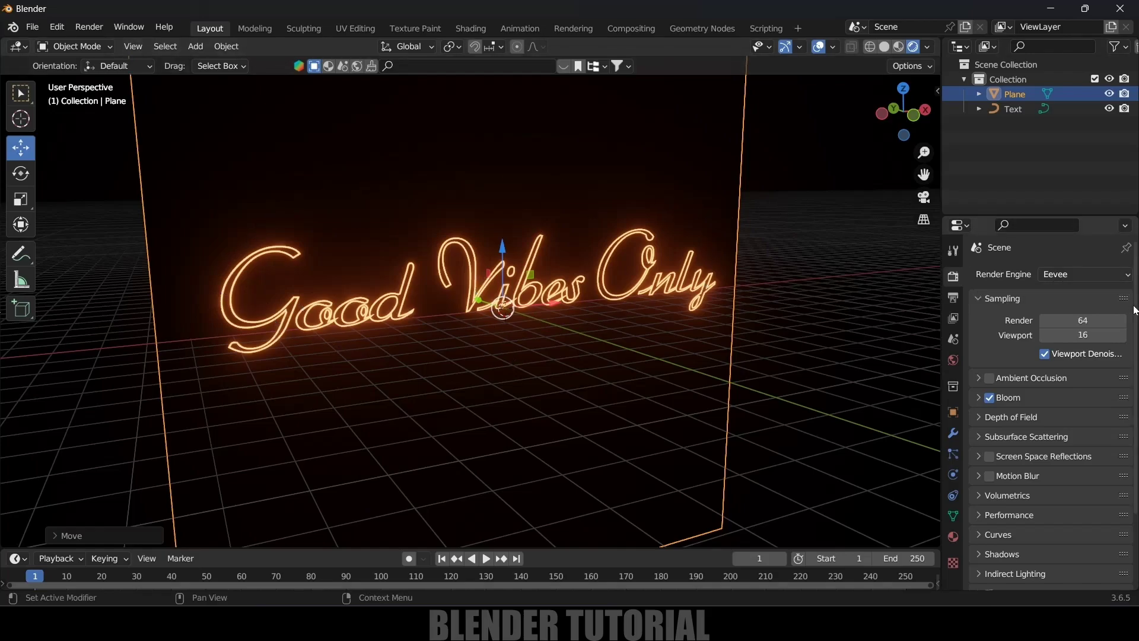
left_click(1081, 276)
- Set Cycles to GPU Compute, then switch back to Eevee with Material Preview shading
left_click(1077, 323)
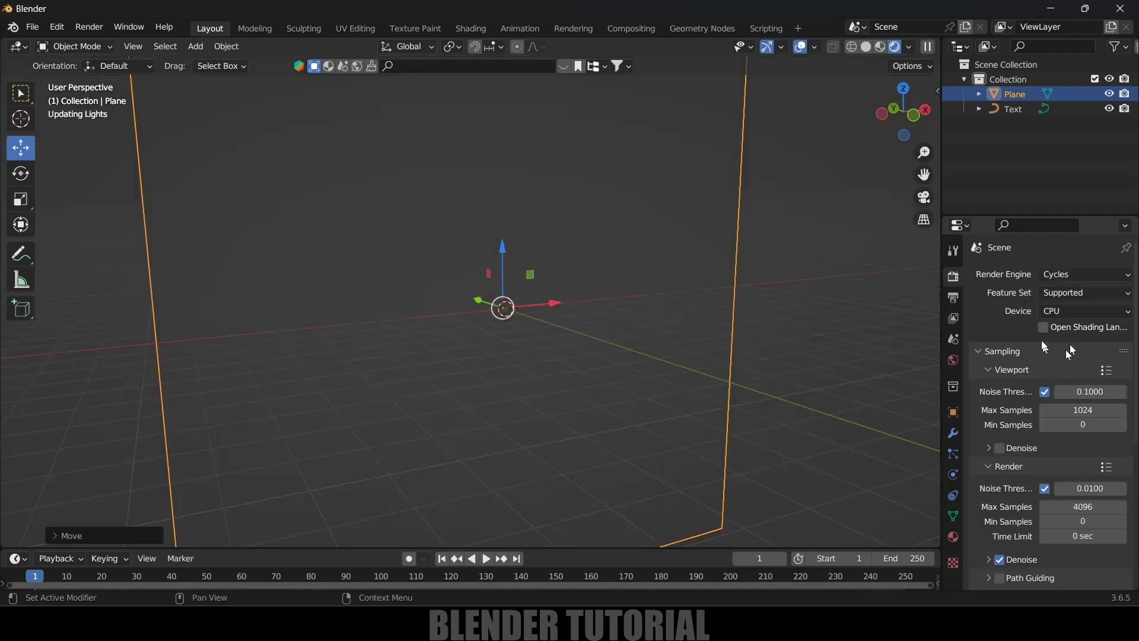
left_click(1065, 311)
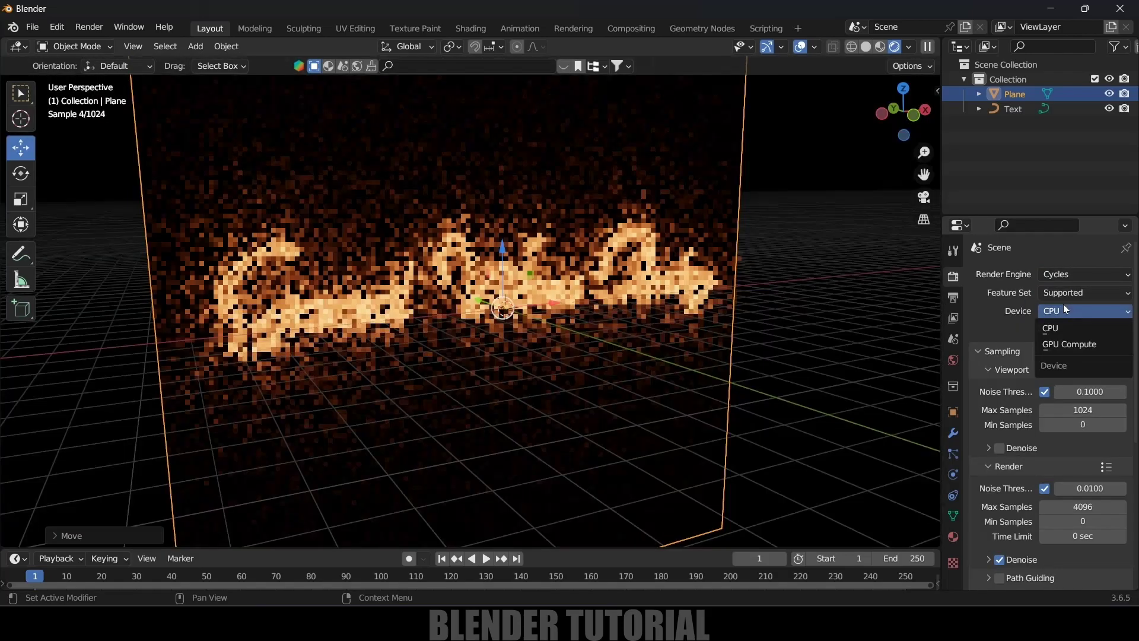
left_click(1062, 341)
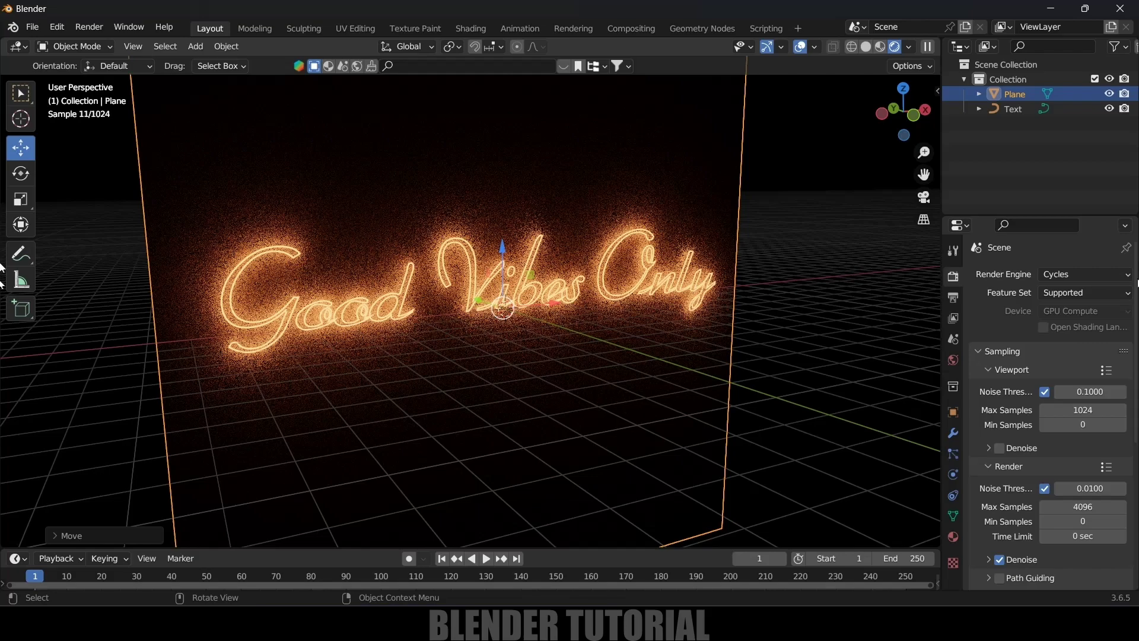
left_click(1075, 275)
left_click(1075, 286)
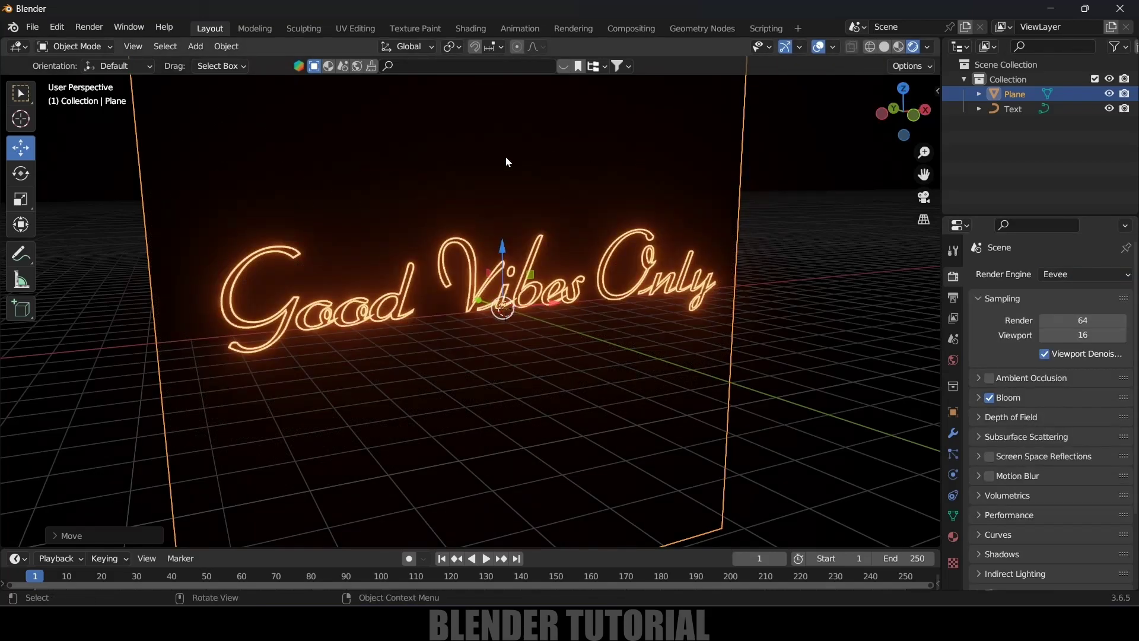
left_click(899, 47)
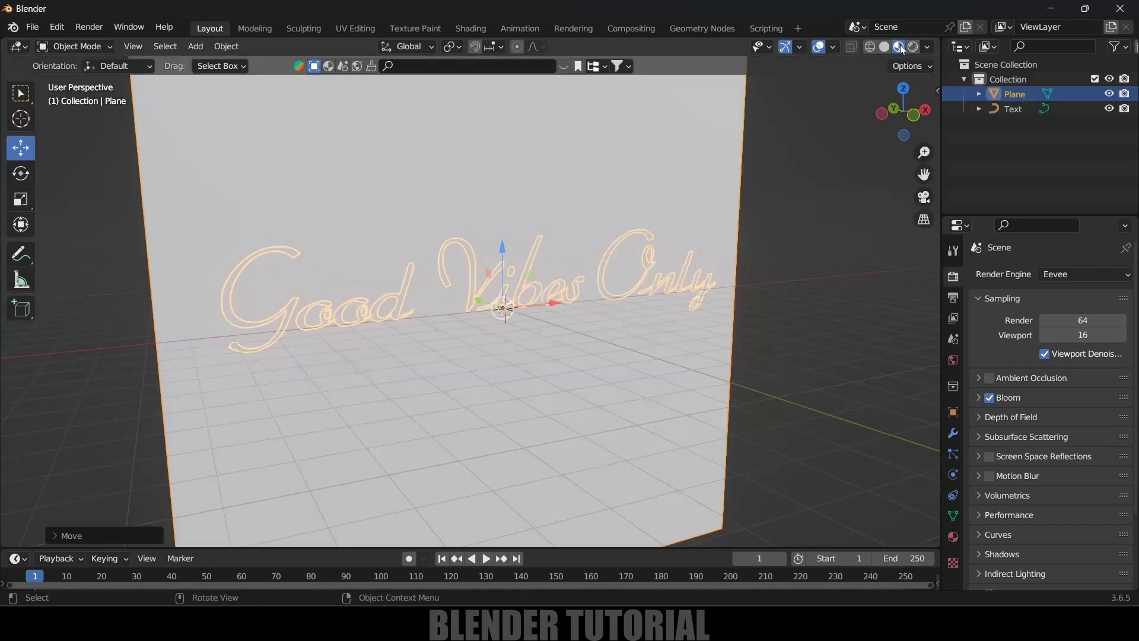
- Search the material library for 'wall' and apply the Stone Wall material to the plane
left_click(329, 67)
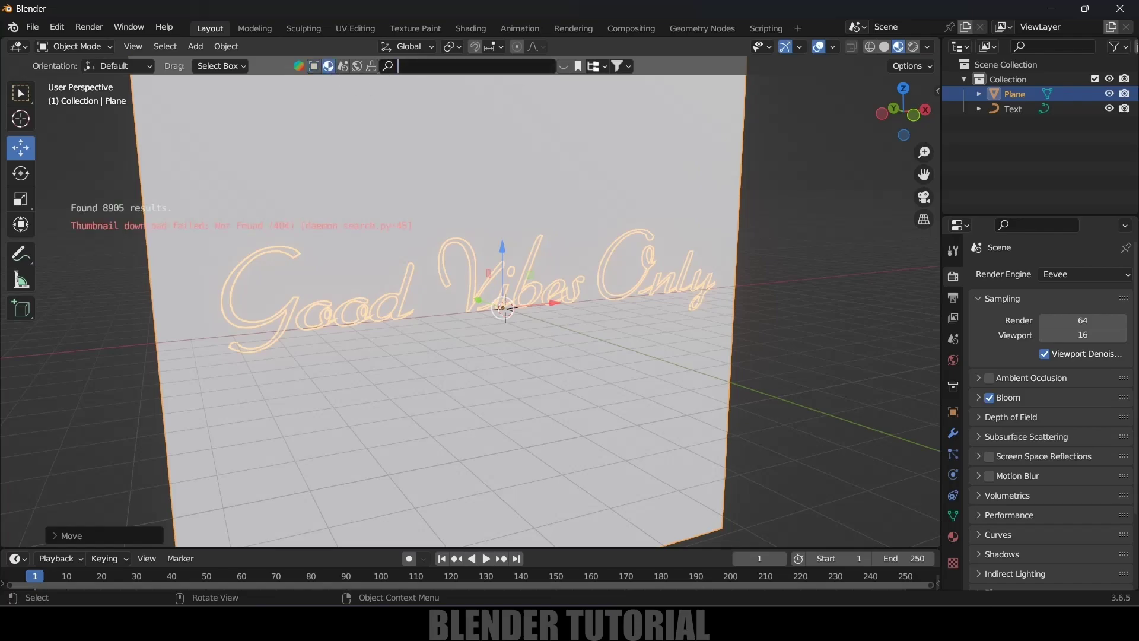
type("wall")
key("Return")
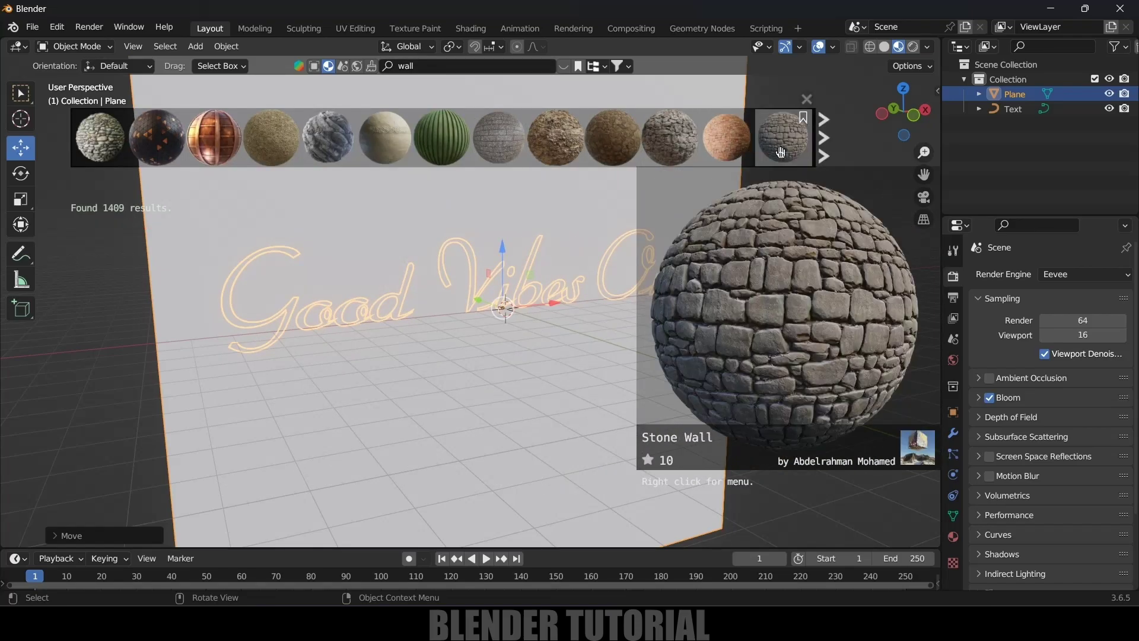
left_click_drag(786, 135, 508, 297)
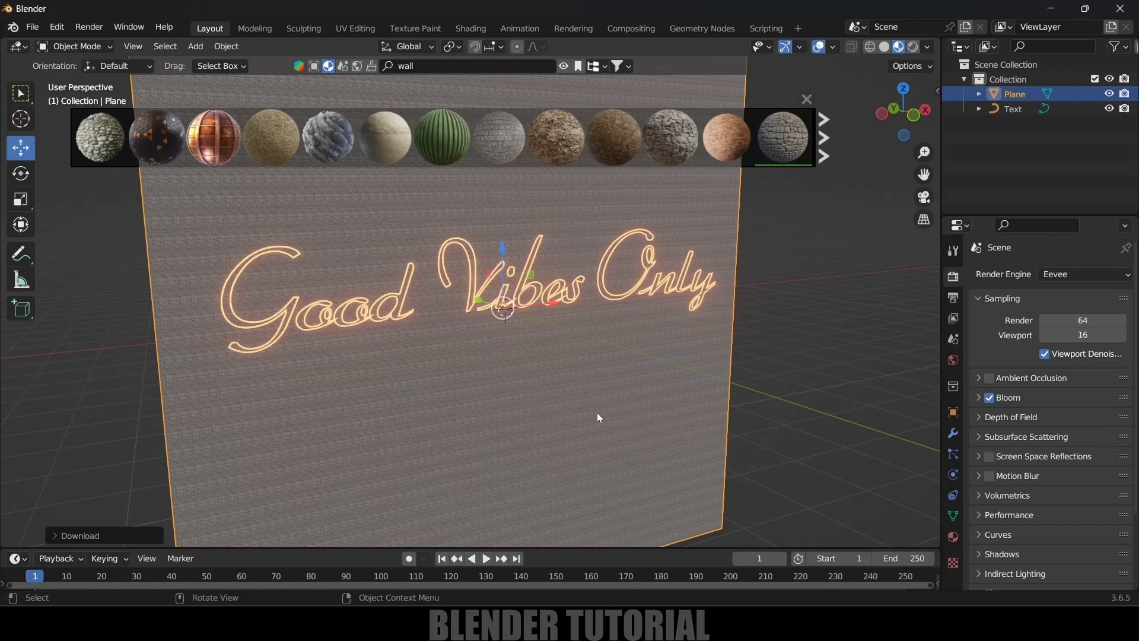
- Smart UV Project the plane in Edit Mode, then return to Object Mode
key("Tab")
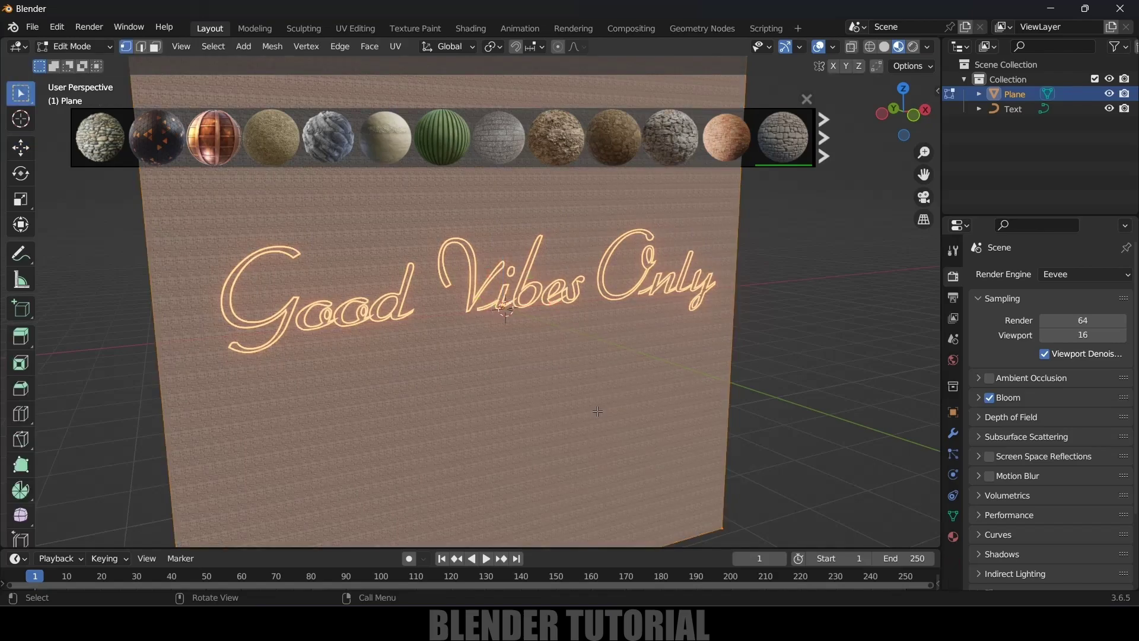
key("u")
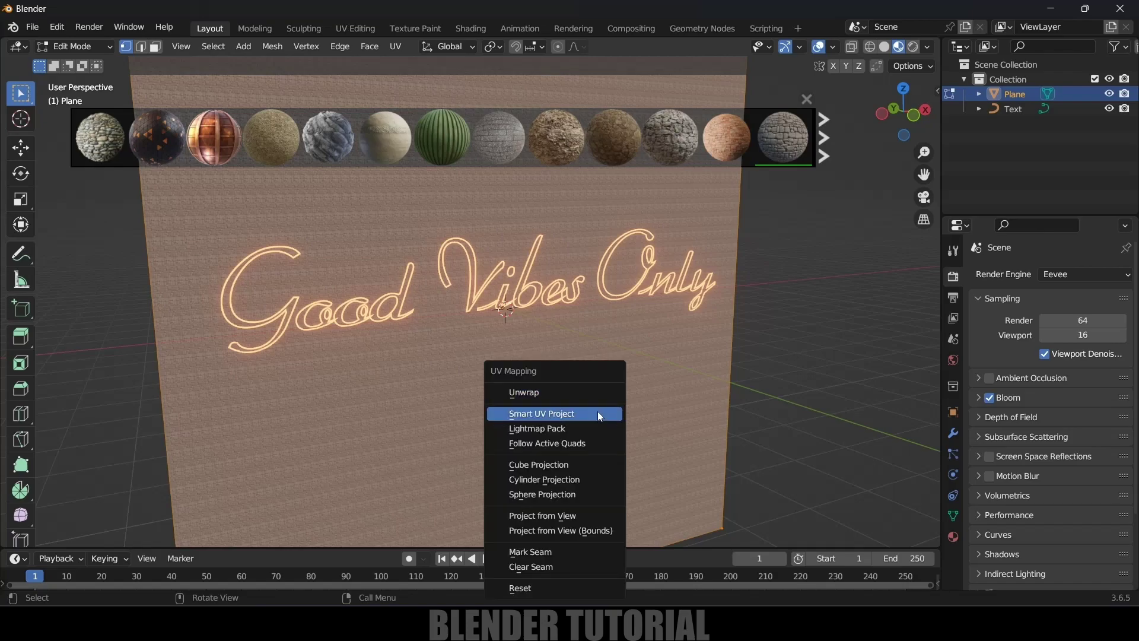
left_click(601, 413)
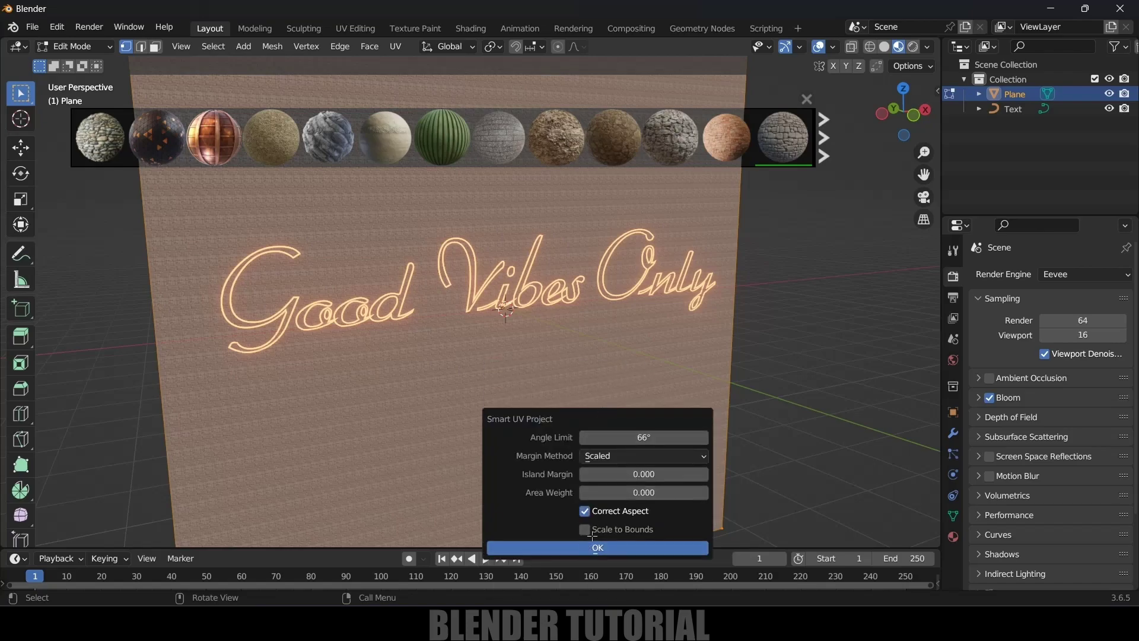
left_click(598, 545)
key("Tab")
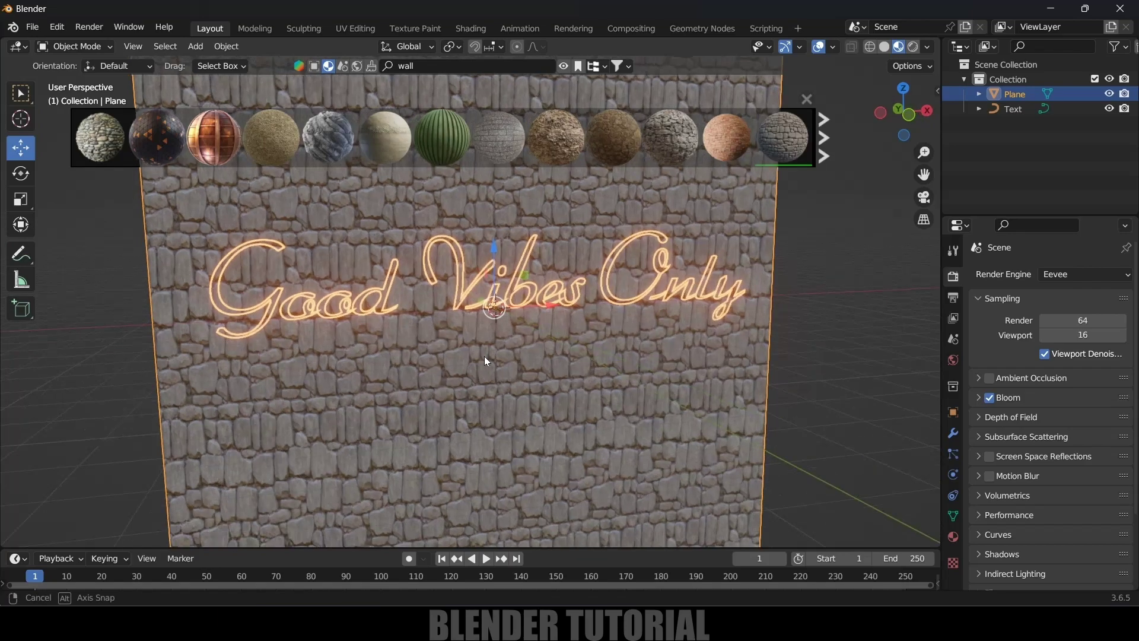
scroll(505, 373, "up", 3)
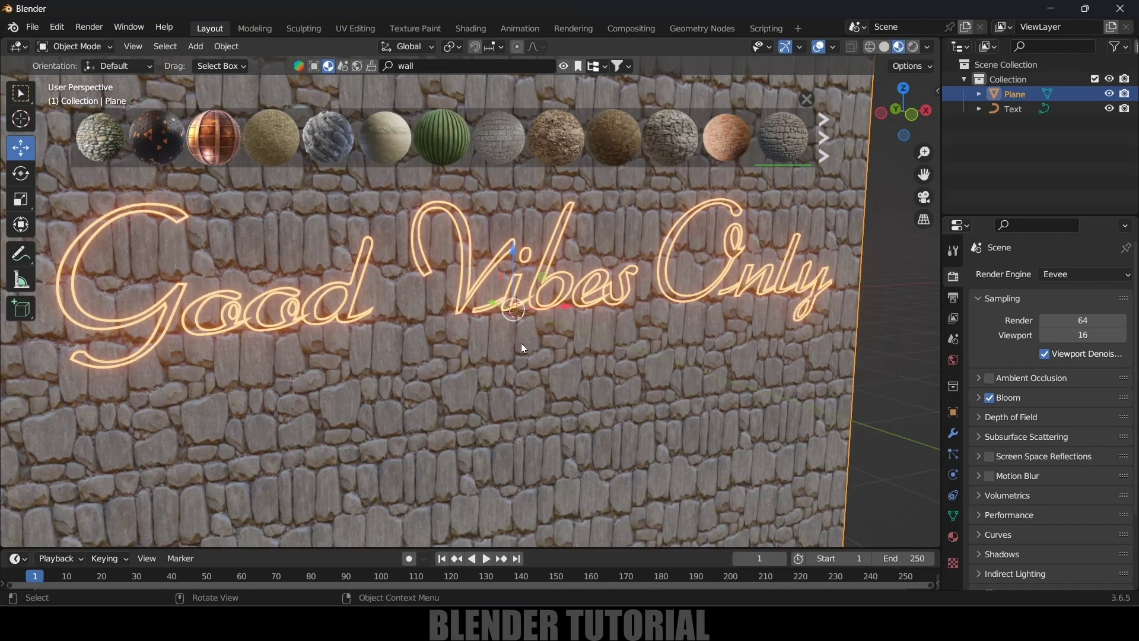
scroll(521, 344, "down", 3)
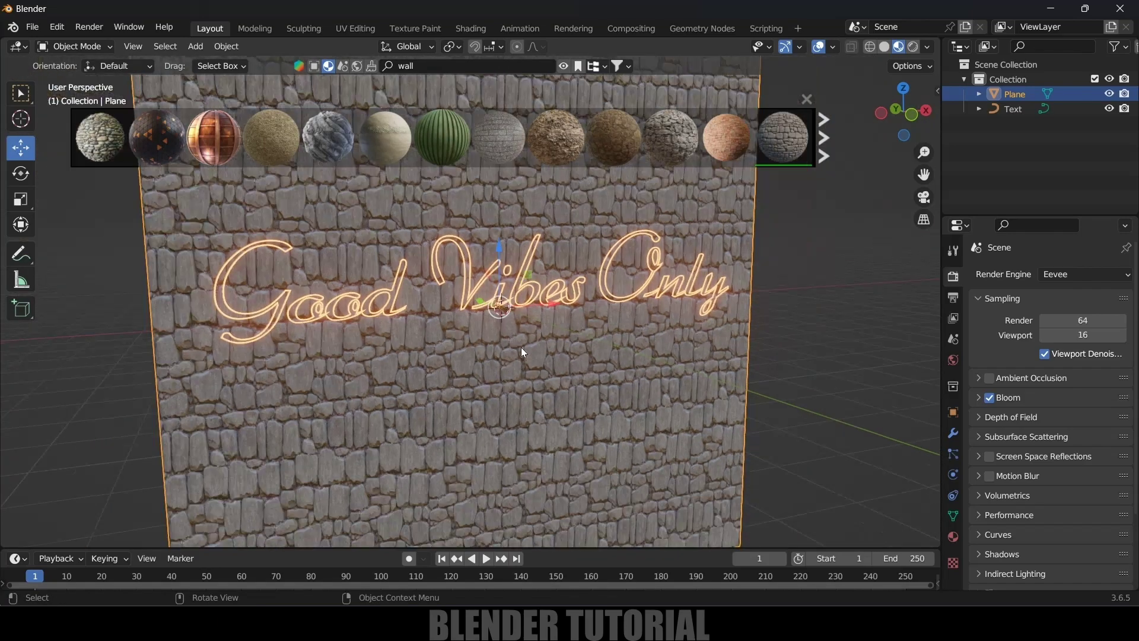
- In the Shading workspace, set the stone texture's Mapping Scale X and Y to 6
left_click(476, 30)
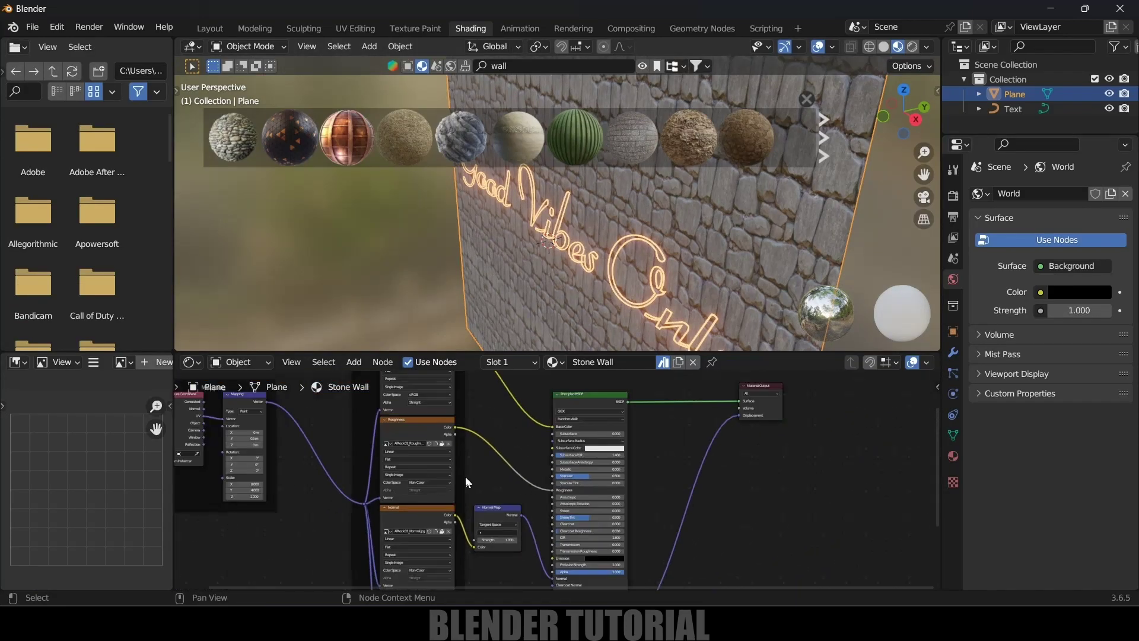
scroll(465, 476, "up", 5)
middle_click_drag(504, 515, 487, 495)
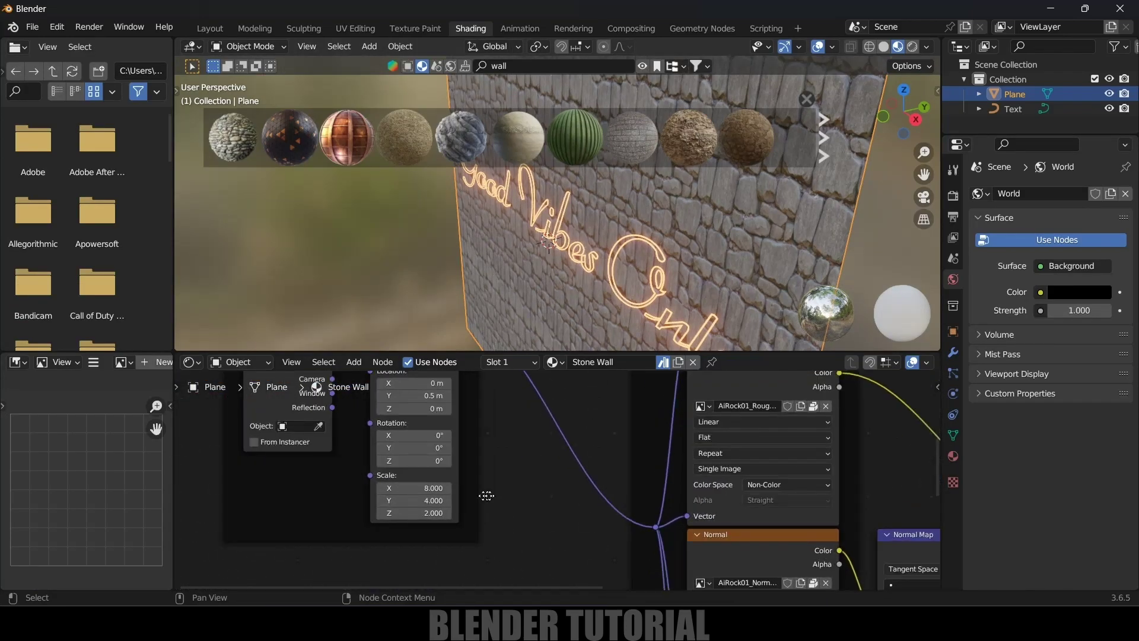
scroll(510, 505, "up", 2)
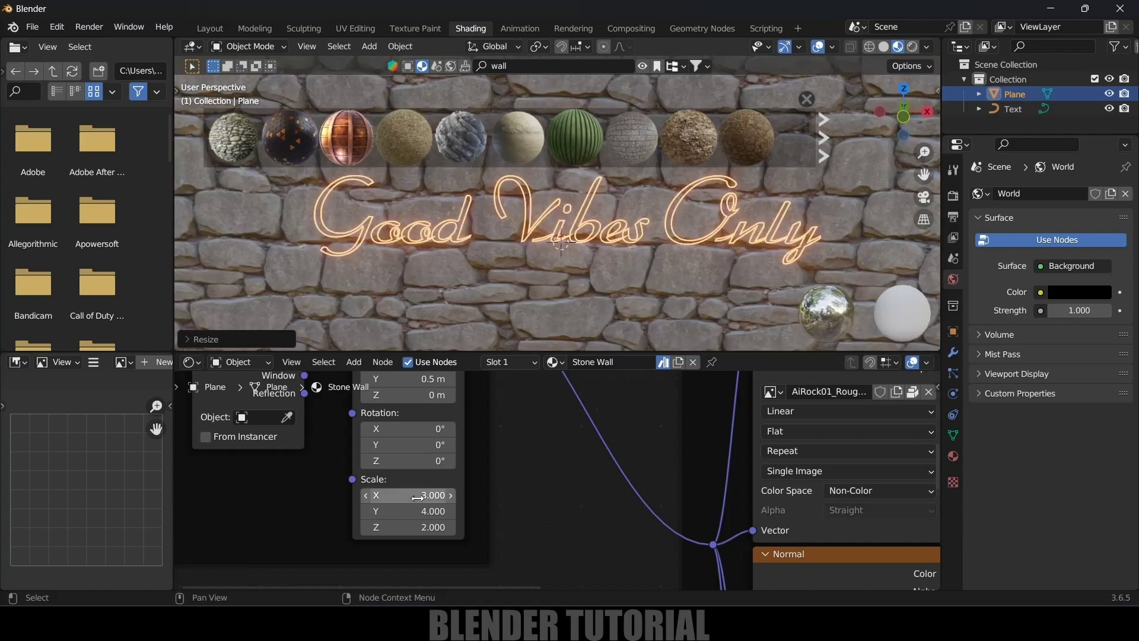
double_click(409, 495)
type("6")
key("Return")
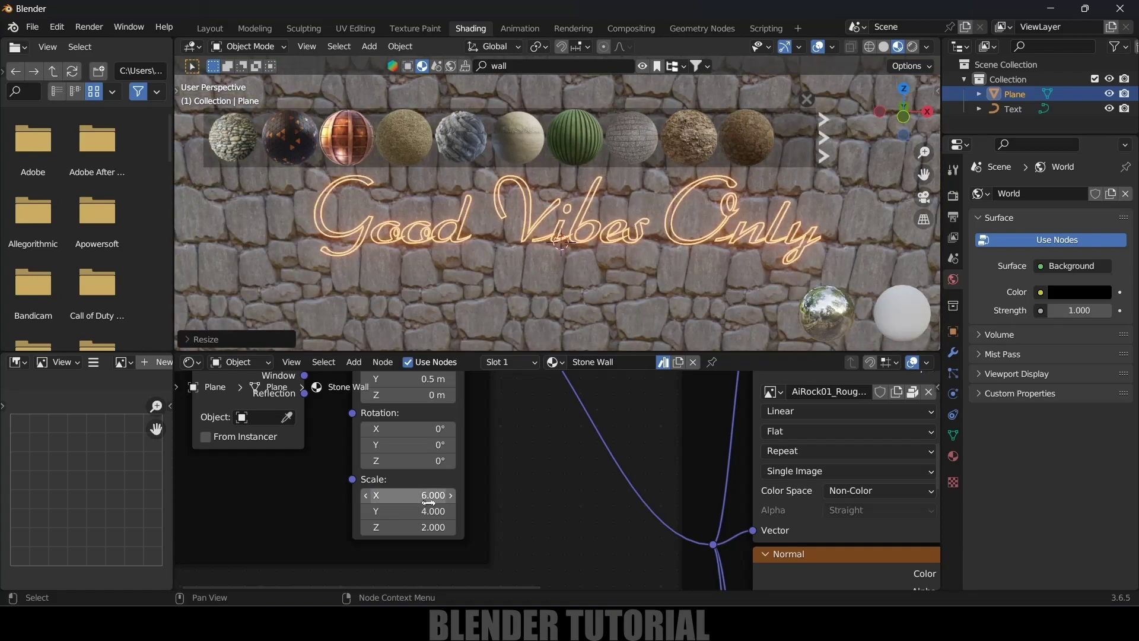
double_click(430, 511)
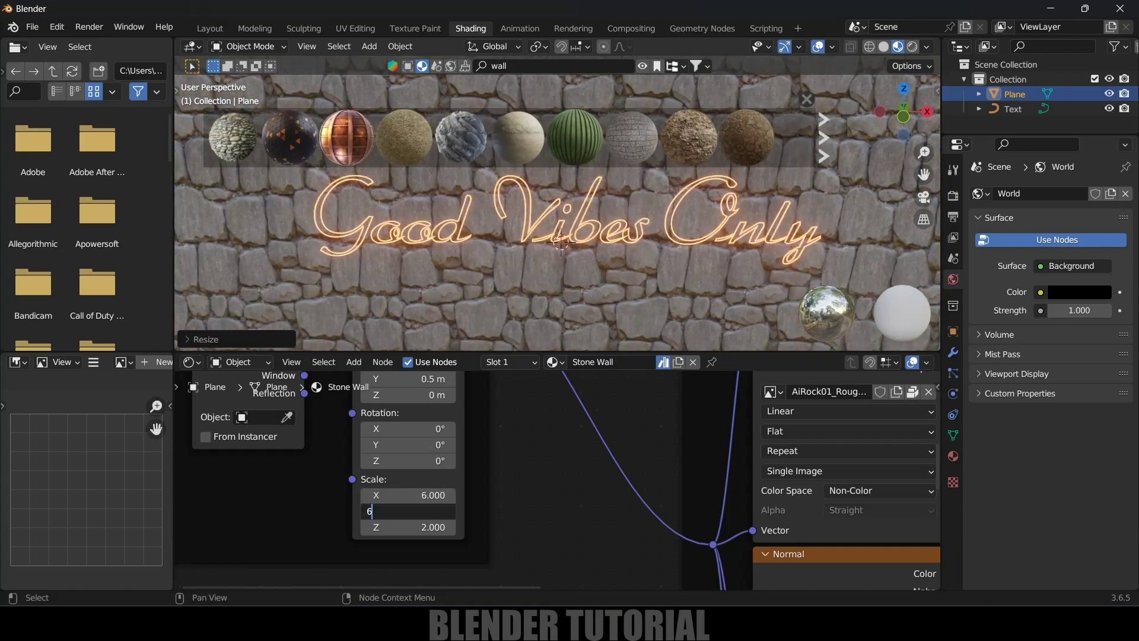
type("6")
key("Return")
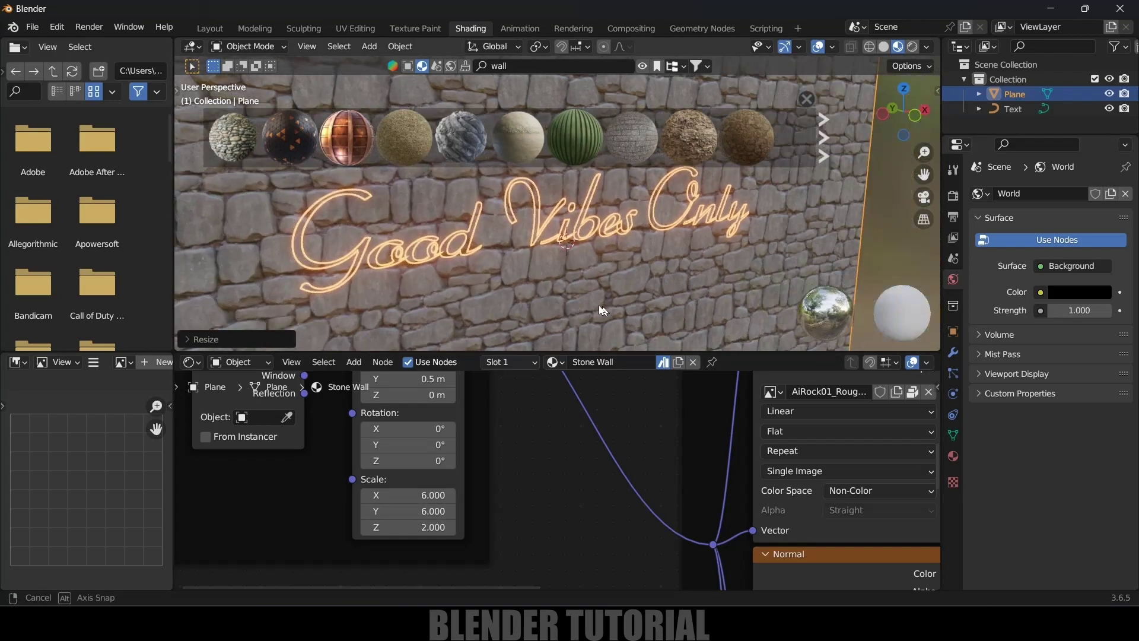
- Raise the Normal Map Strength to about 3.9 for deeper stone relief
middle_click_drag(638, 444, 656, 286)
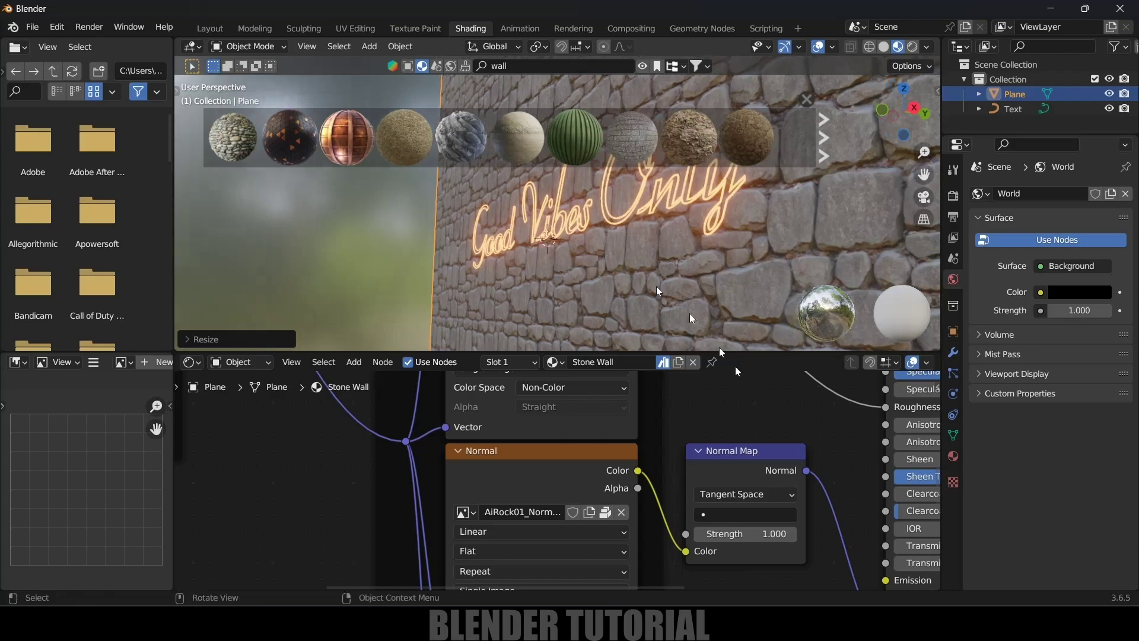
middle_click_drag(793, 559, 605, 452)
mouse_move(557, 427)
left_mouse_down()
mouse_move(617, 427)
mouse_move(570, 427)
left_mouse_up()
left_click(558, 427)
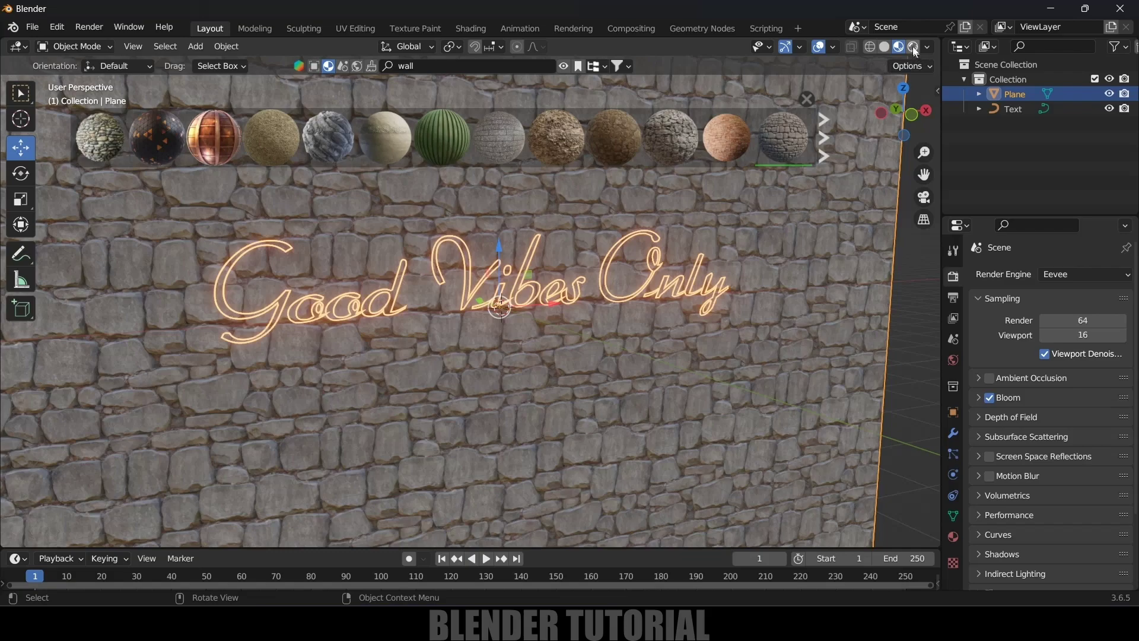
- Switch the viewport to Rendered shading, try Cycles, then return the render engine to Eevee
left_click(914, 49)
left_click(1093, 275)
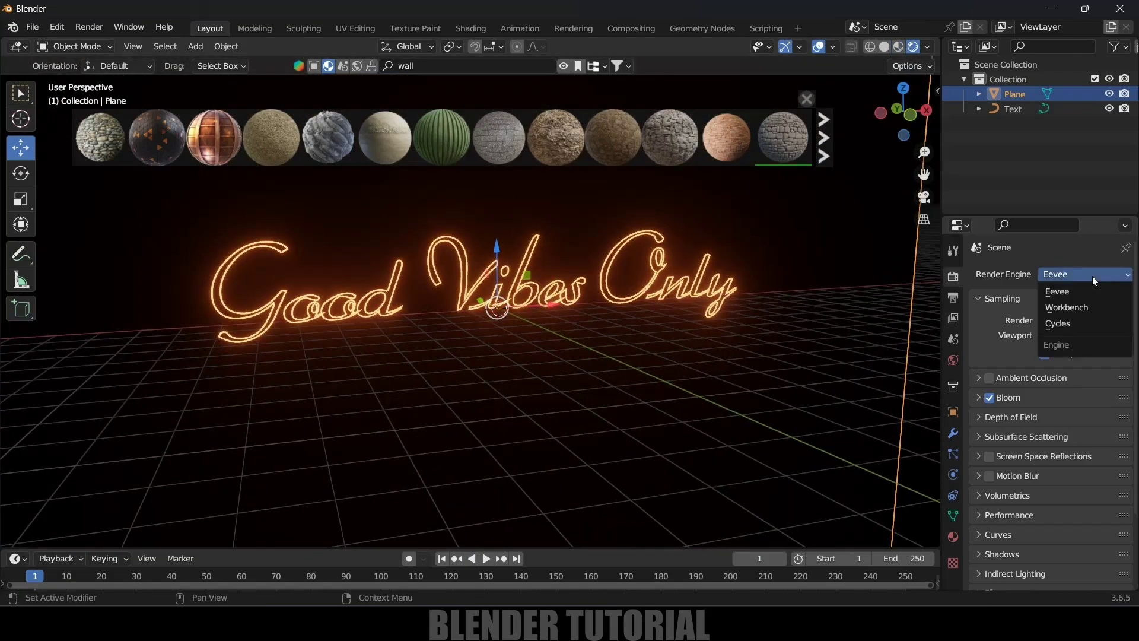
left_click(1095, 324)
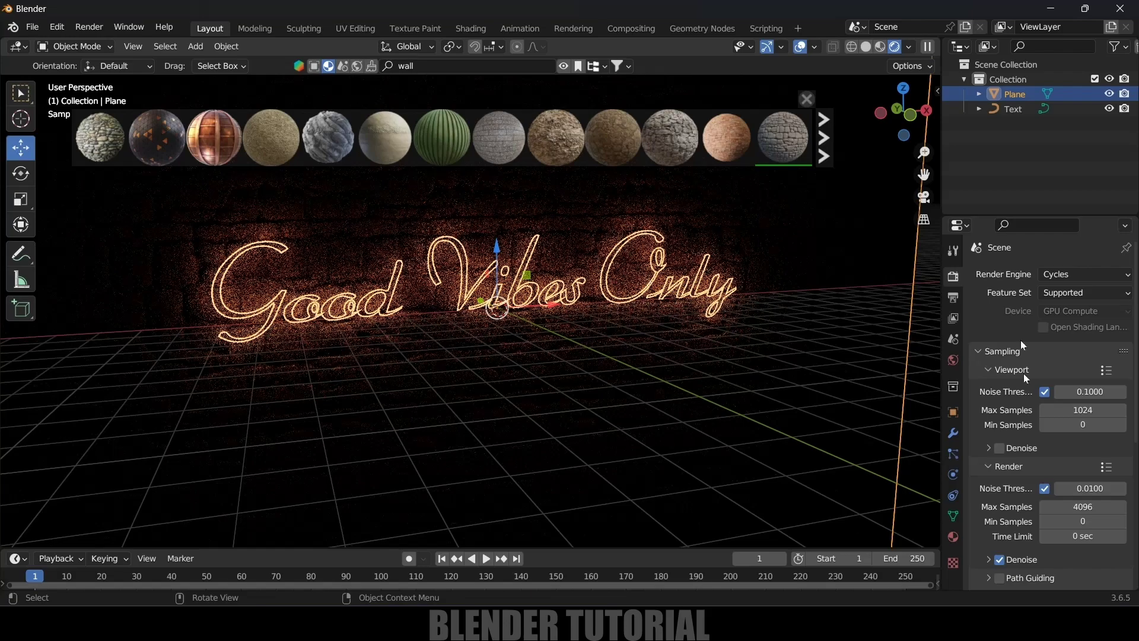
left_click(1062, 276)
left_click(1062, 295)
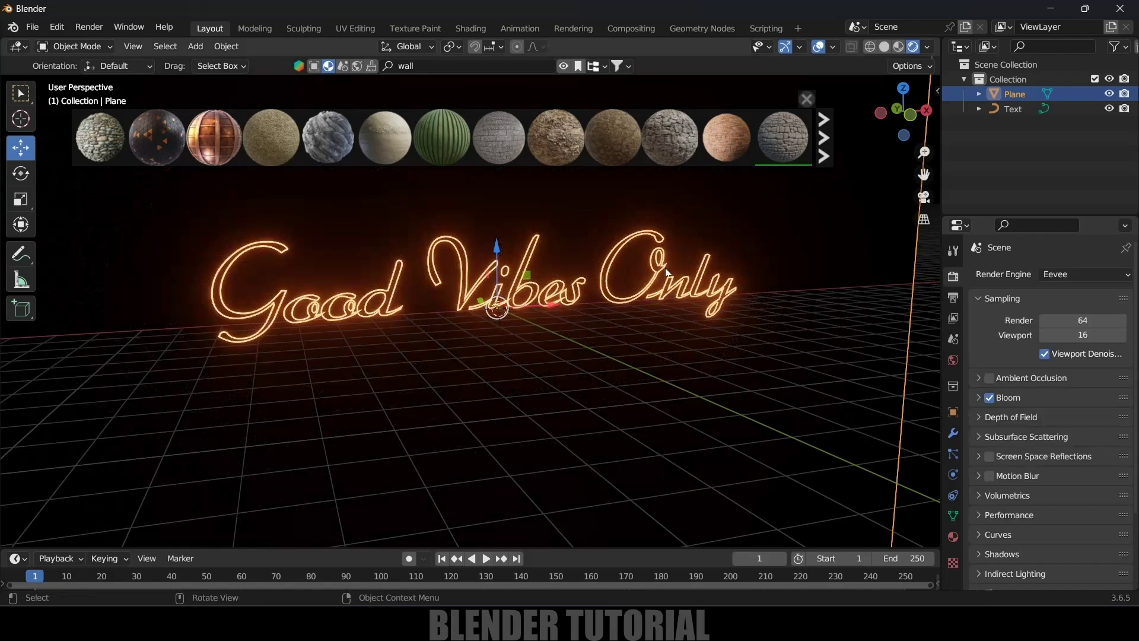
- Add an Irradiance Volume, raise it to the sign, and stretch it along X and Z
left_click(196, 47)
mouse_move(250, 262)
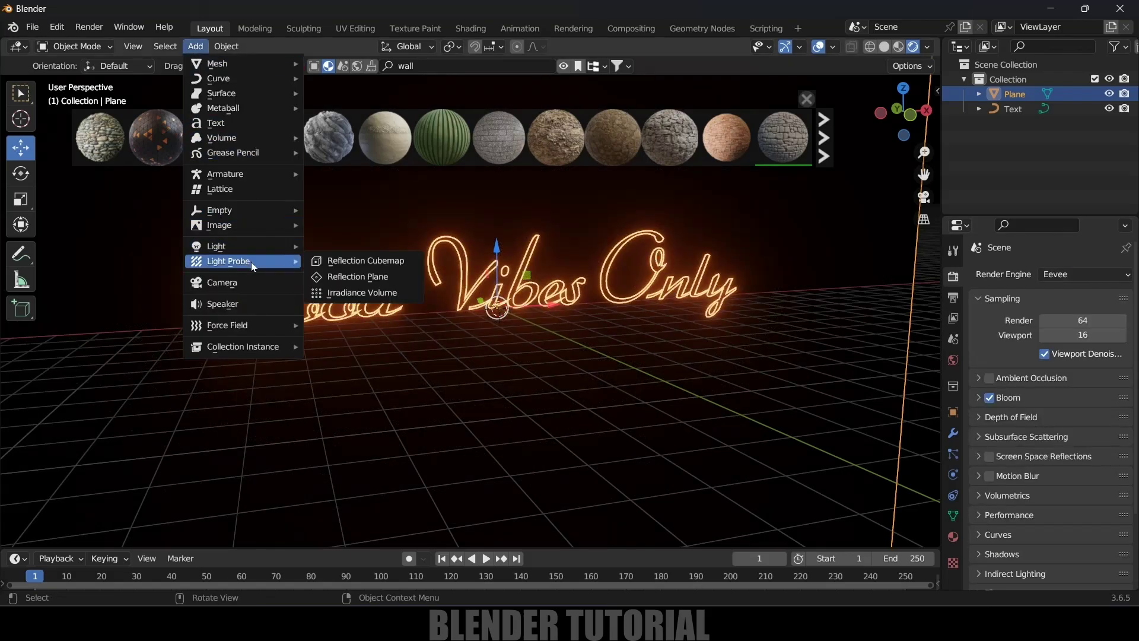
left_click(353, 294)
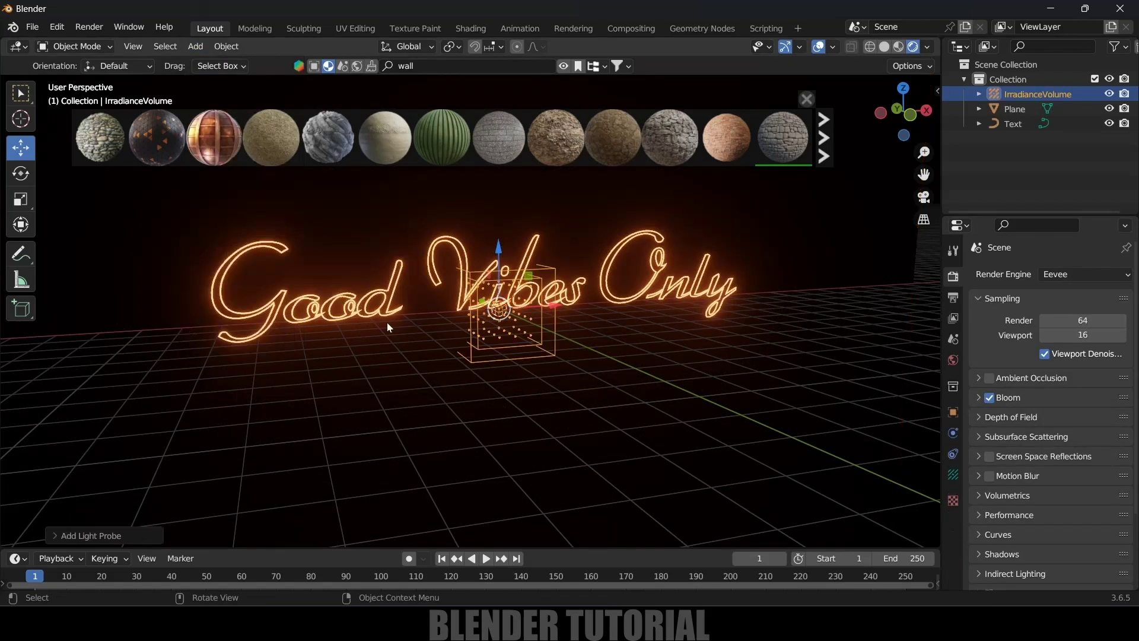
left_click_drag(489, 278, 490, 248)
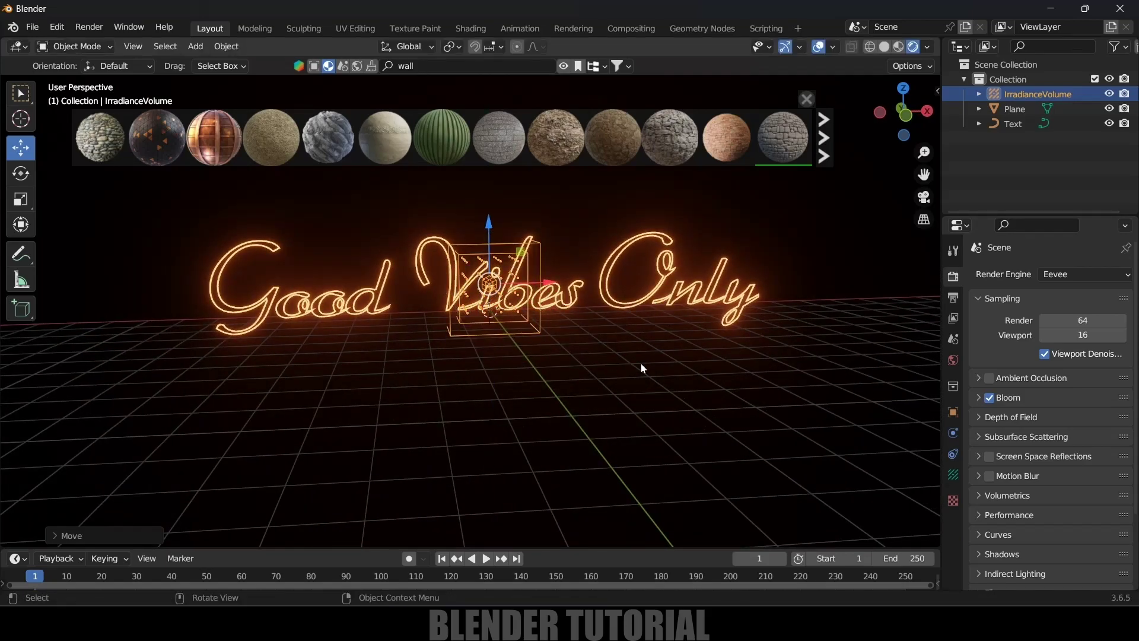
key("s")
key("x")
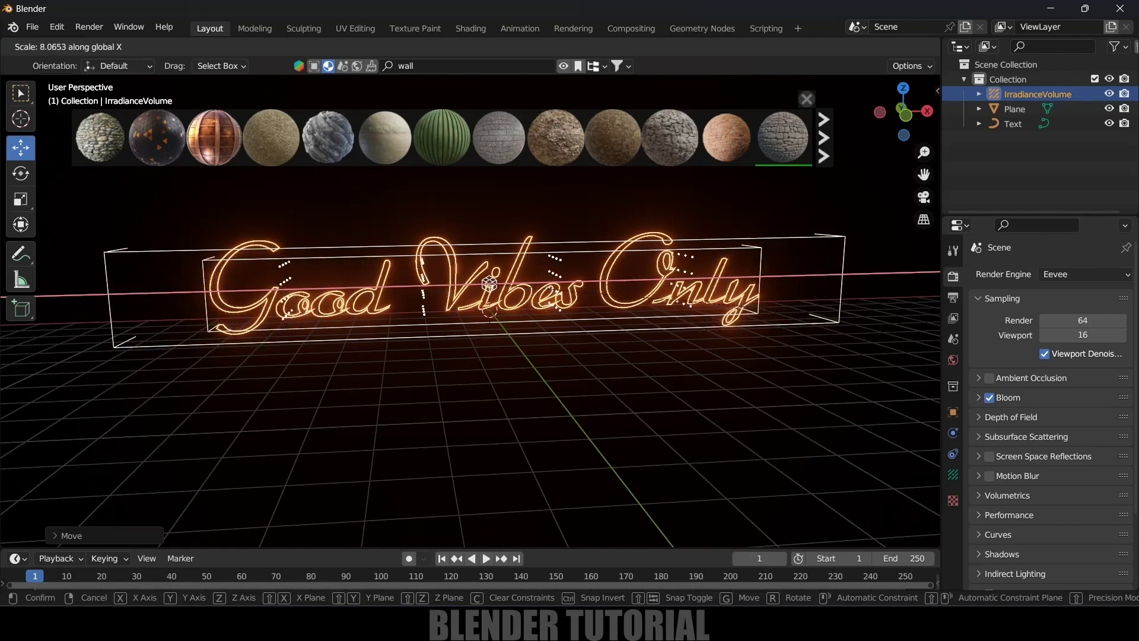
left_click(803, 407)
key("s")
key("z")
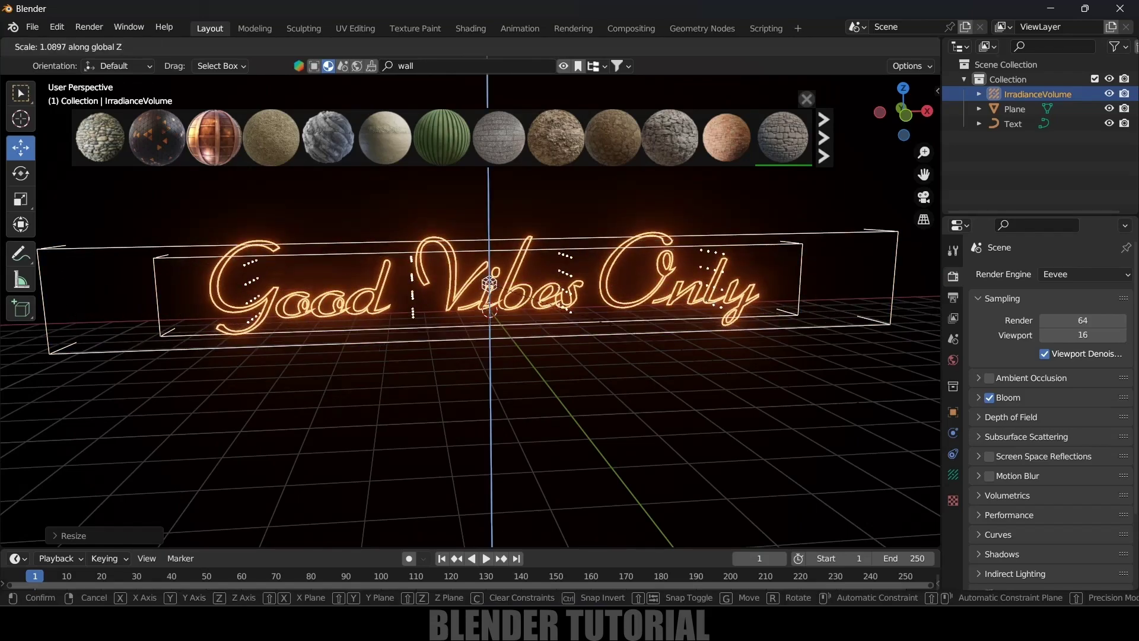
left_click(160, 387)
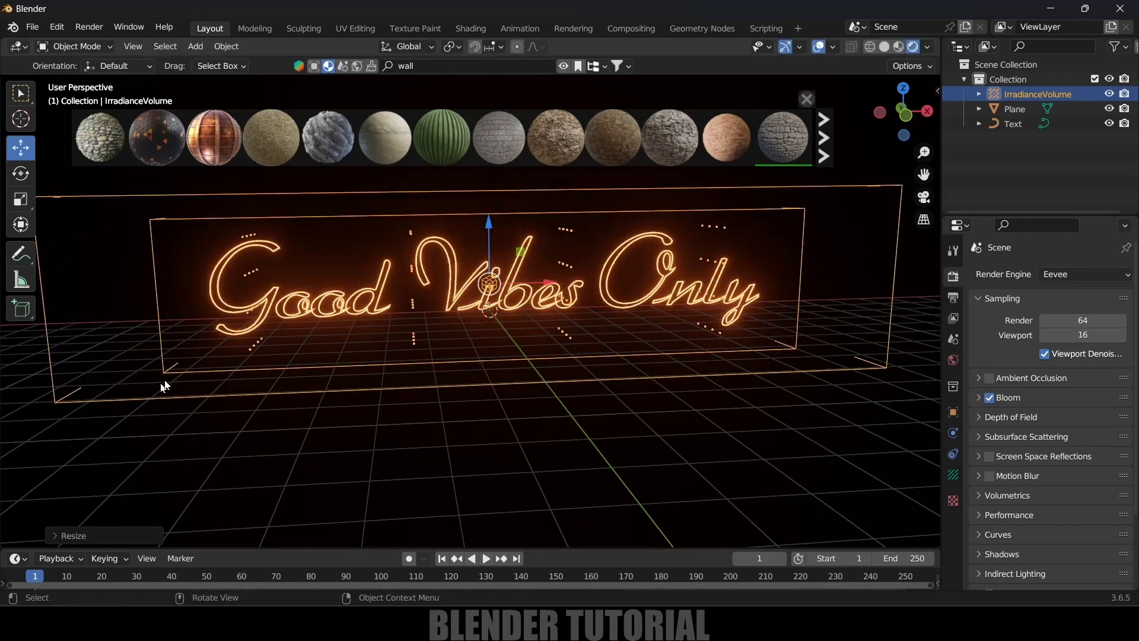
- Bake indirect lighting from the Render Properties' Indirect Lighting panel, then select the neon text
middle_click_drag(160, 388, 957, 287)
scroll(1033, 480, "down", 4)
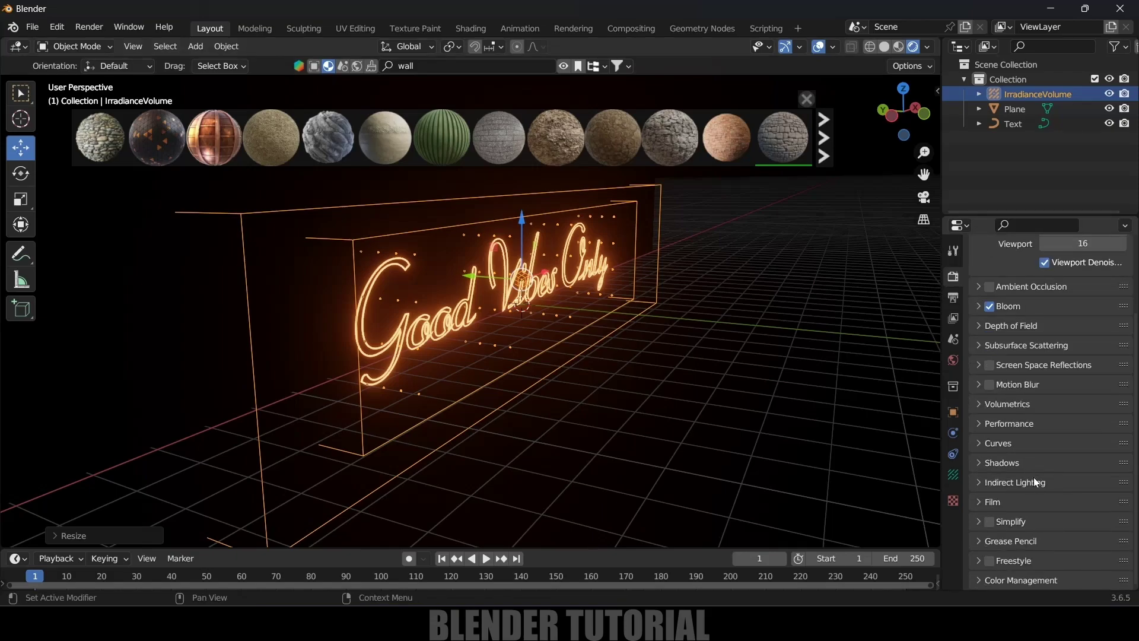
left_click(980, 483)
scroll(1059, 479, "down", 4)
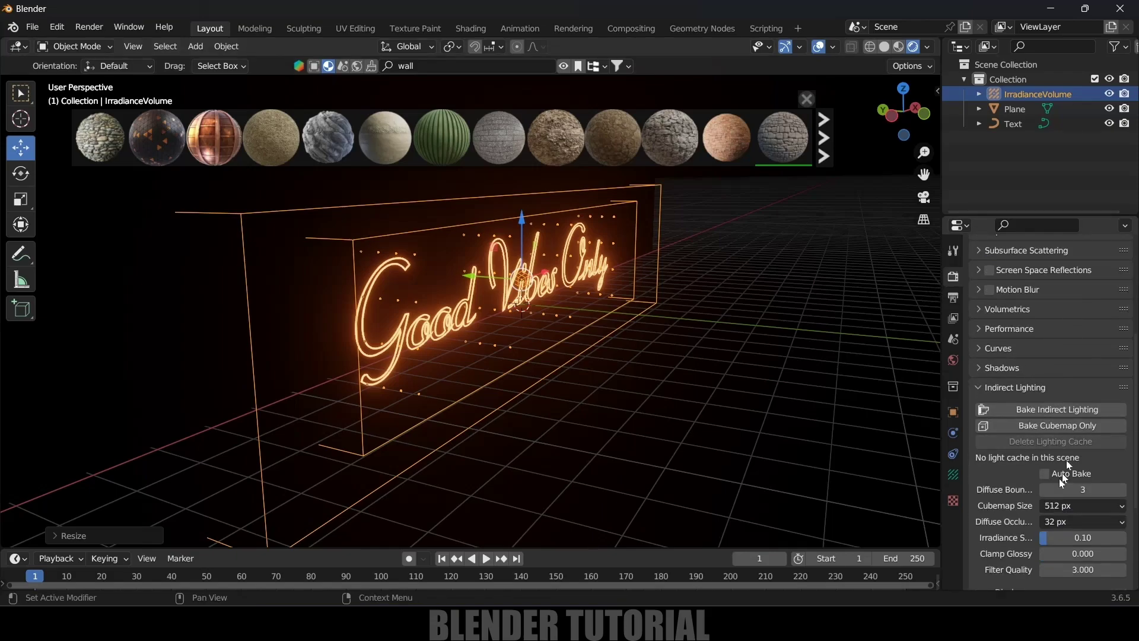
left_click(1033, 411)
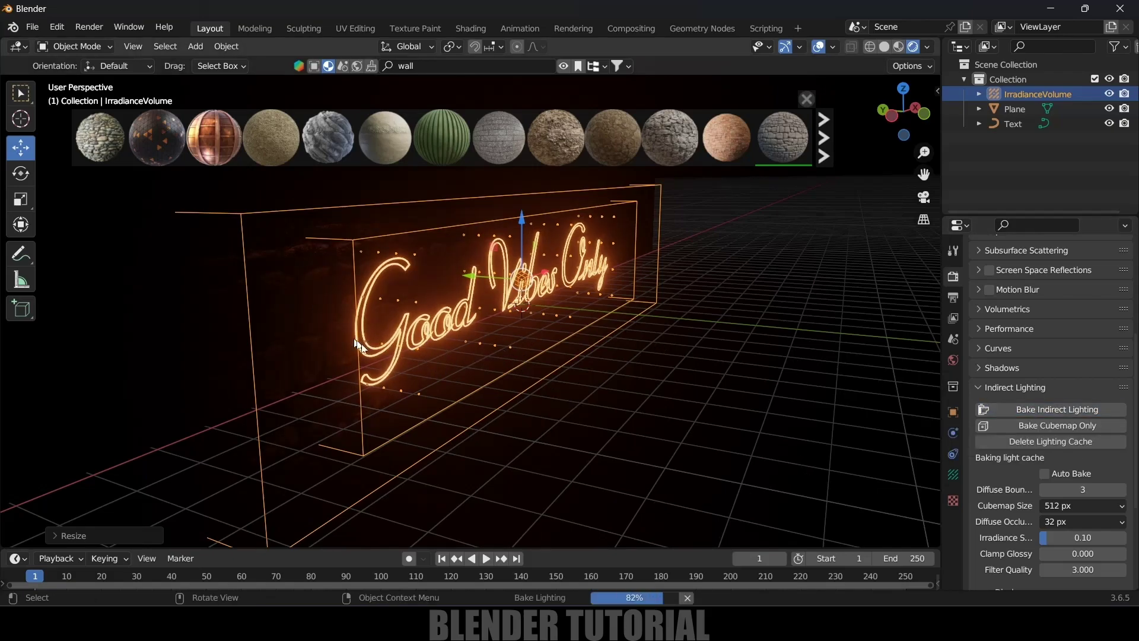
middle_click_drag(329, 298, 362, 330)
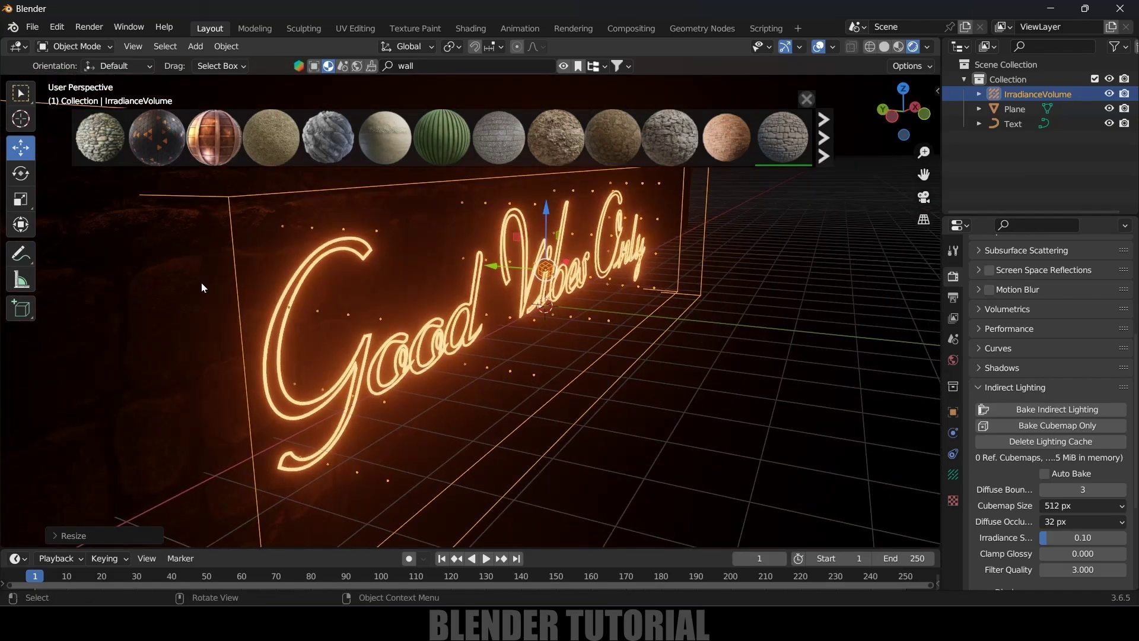
left_click(472, 326)
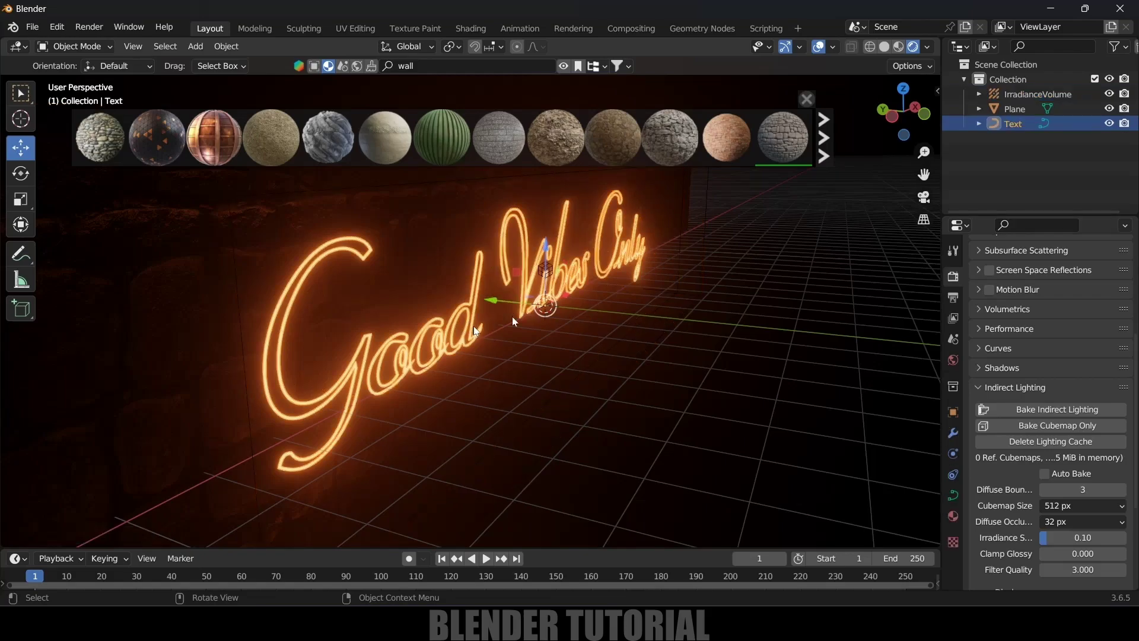
- Set the neon text's emission colour to pale white
left_click(954, 516)
left_click(1069, 304)
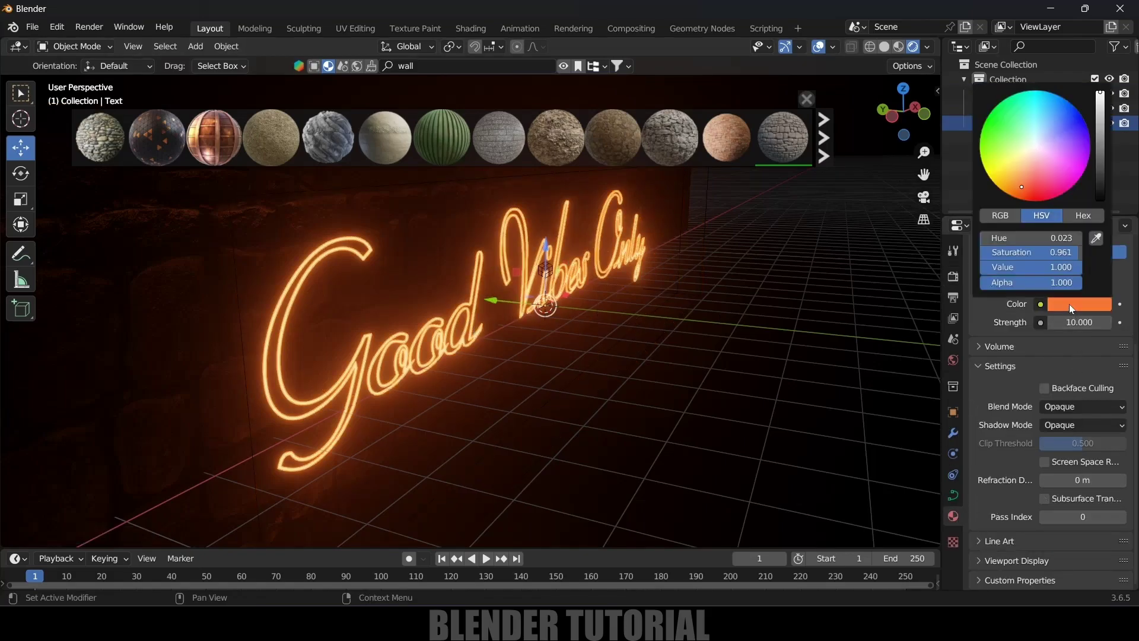
left_click(1035, 153)
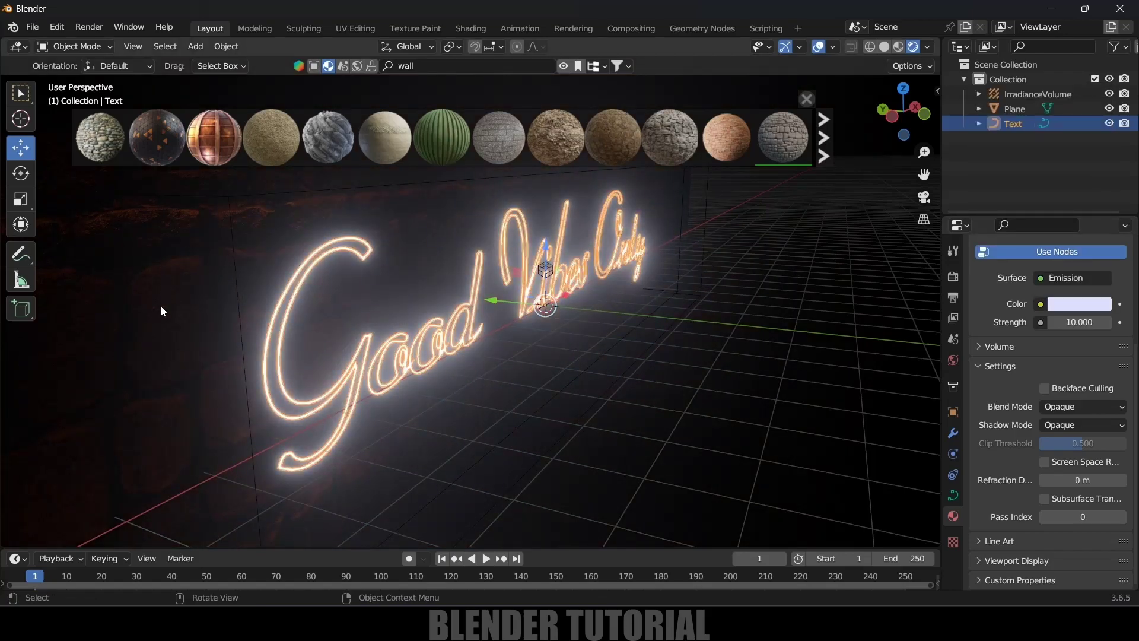
- Delete the baked lighting cache and bake the indirect lighting again
left_click(953, 276)
scroll(1039, 416, "down", 3)
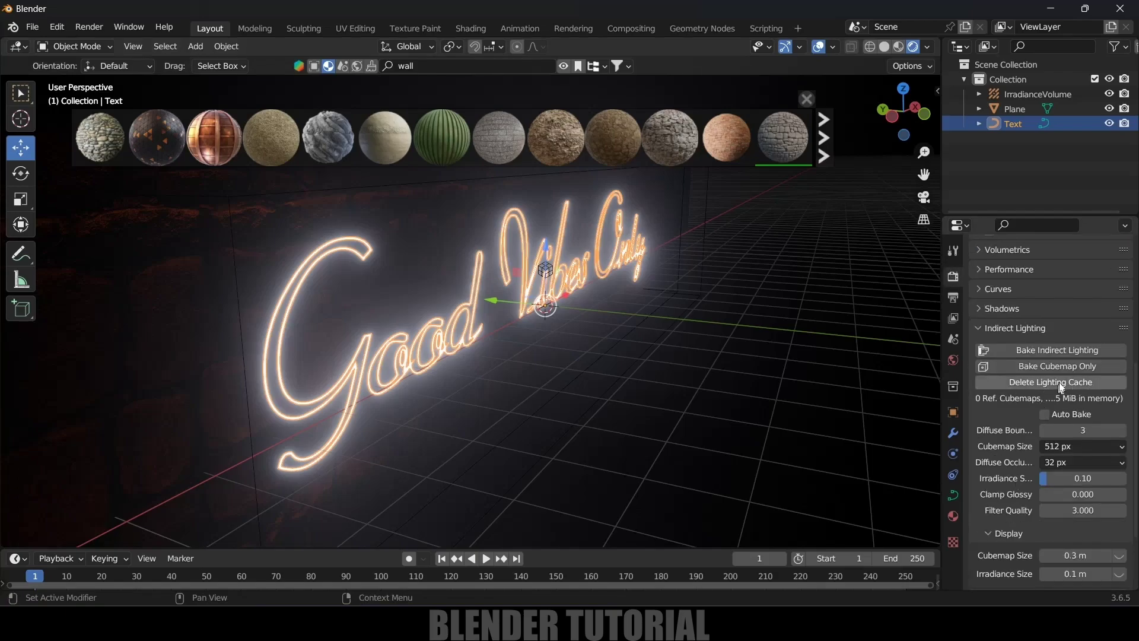
left_click(1031, 383)
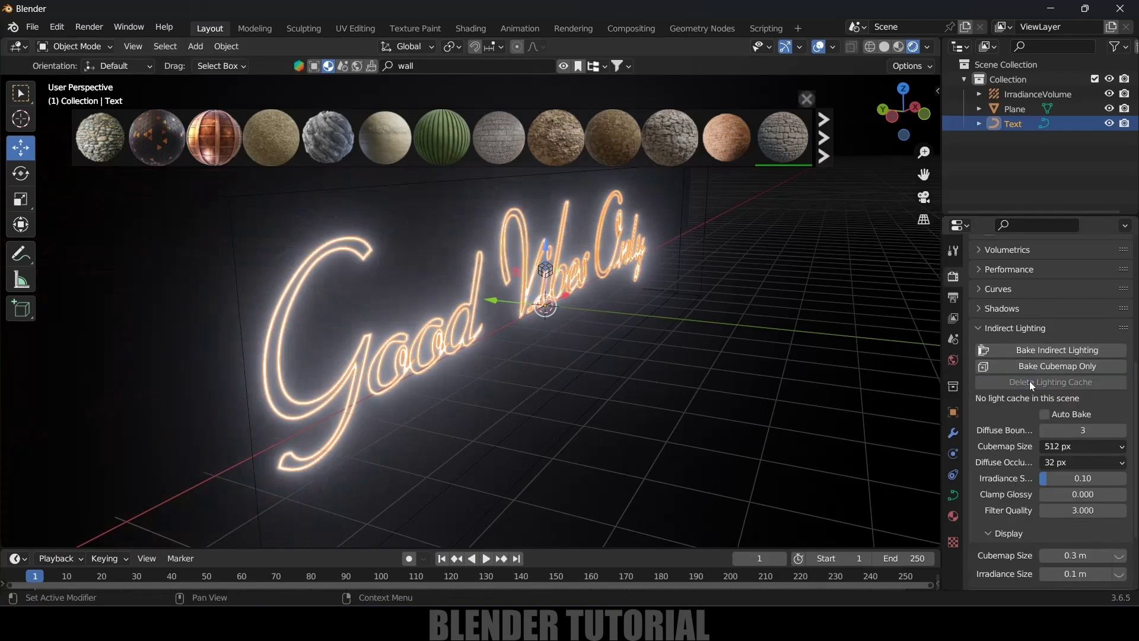
left_click(1083, 349)
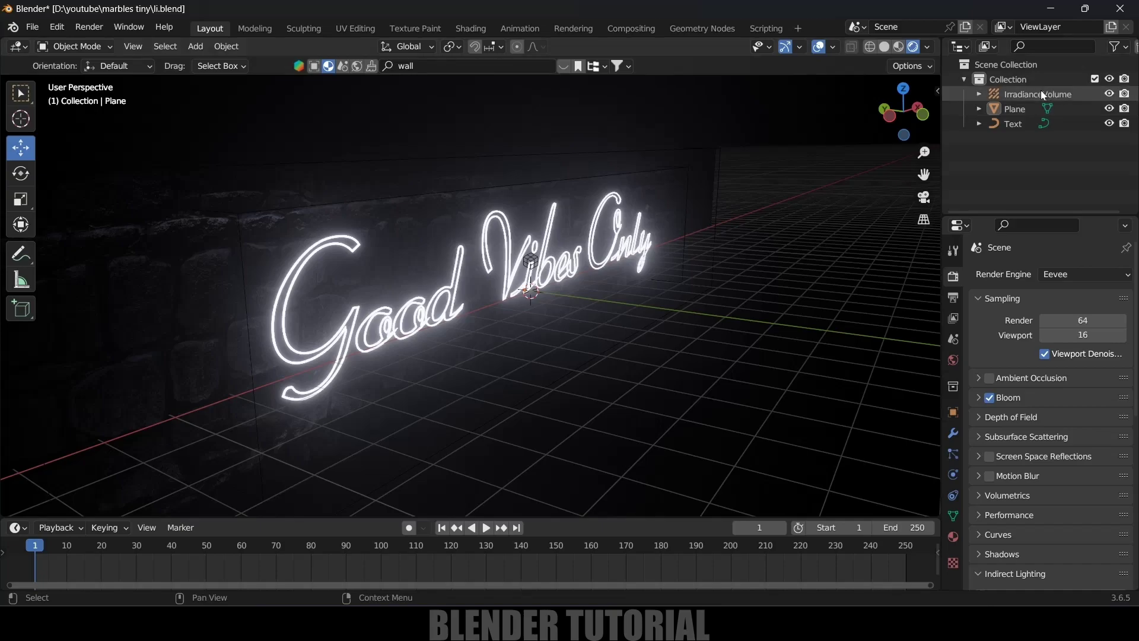
- Delete the IrradianceVolume and reselect the neon text
left_click(1033, 93)
key("Delete")
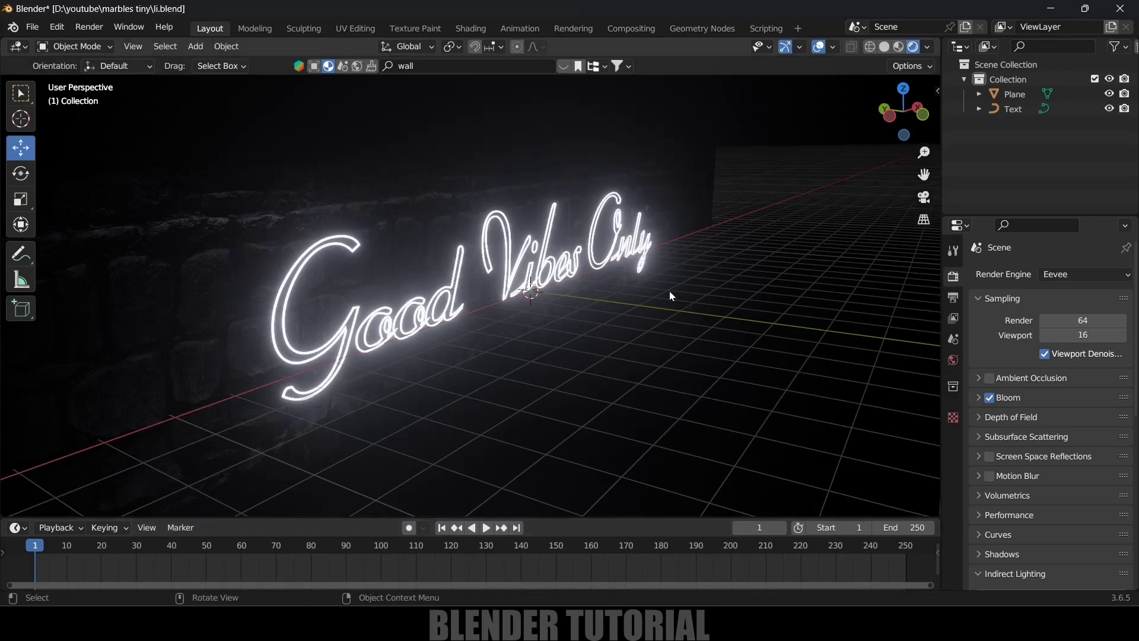
left_click(597, 271)
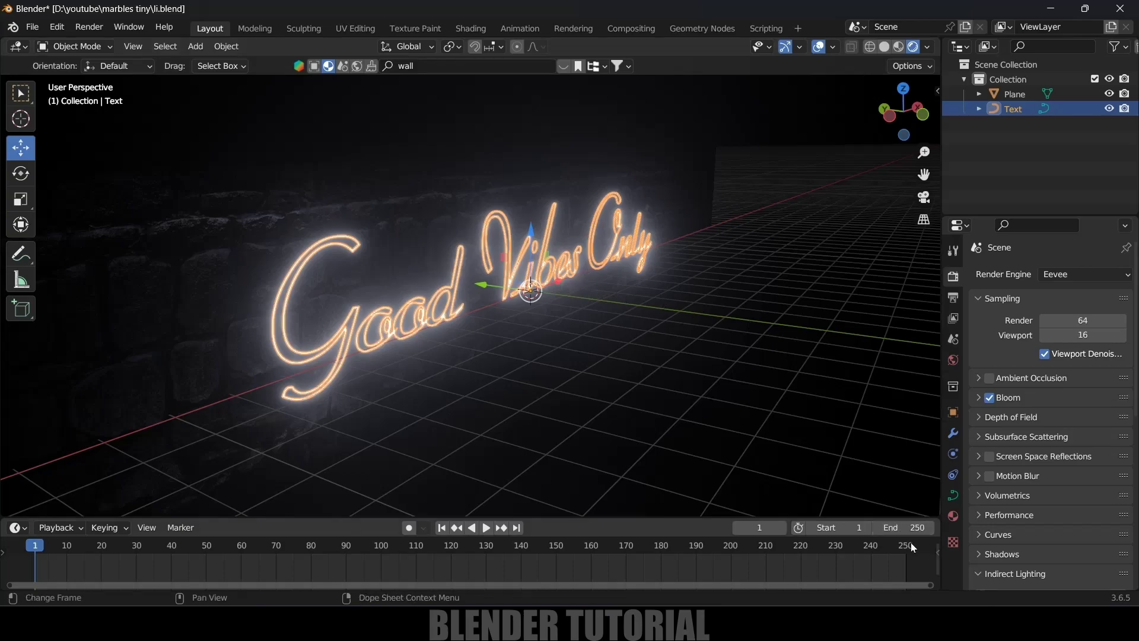
- Keyframe the text's emission Strength of 10 and turn the Timeline into an enlarged Graph Editor
left_click(953, 515)
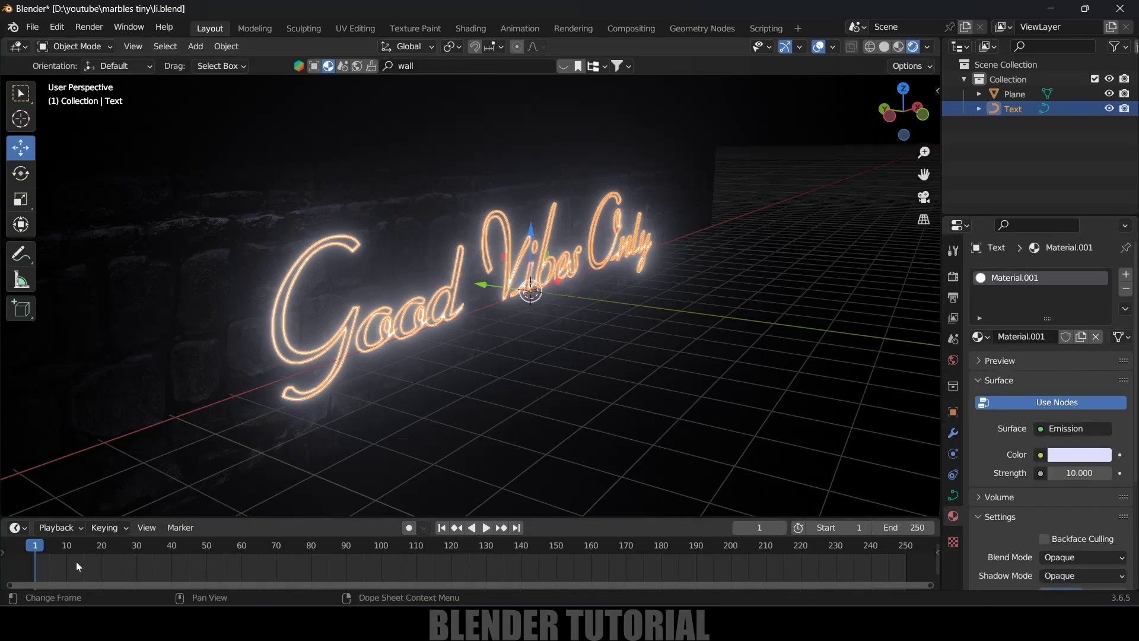
left_click(1120, 474)
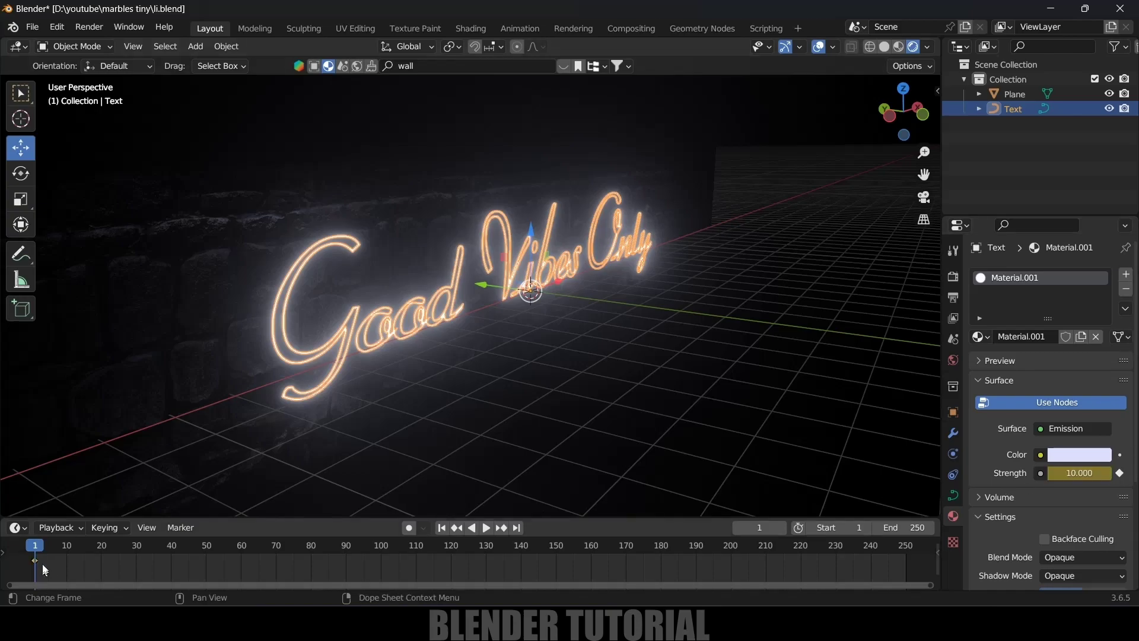
left_click(18, 528)
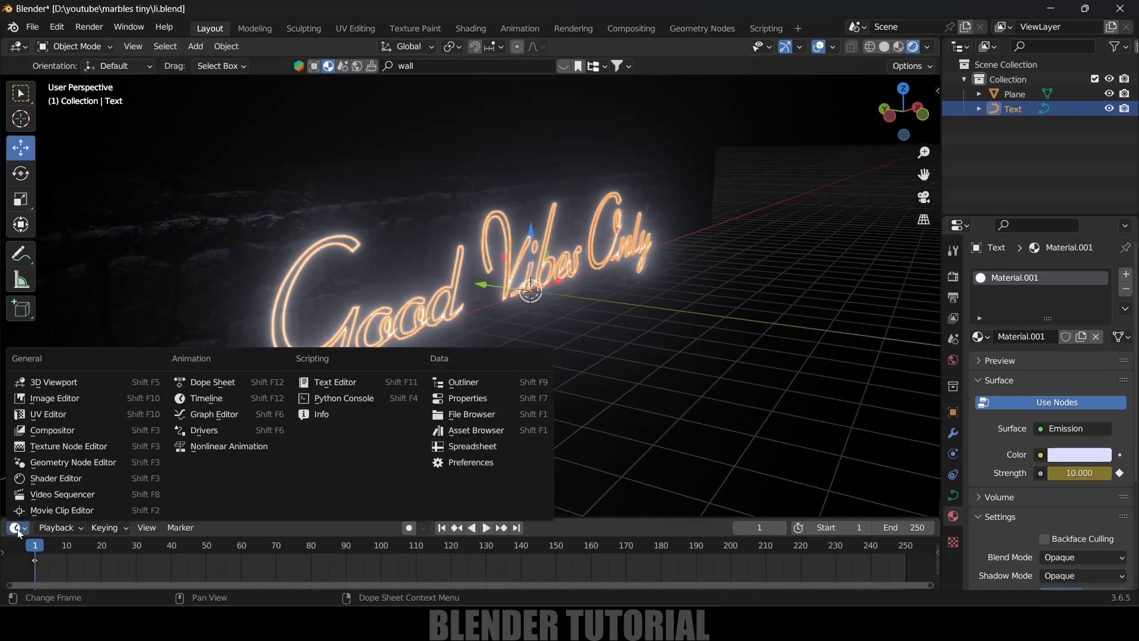
left_click(199, 413)
left_click_drag(578, 518, 578, 351)
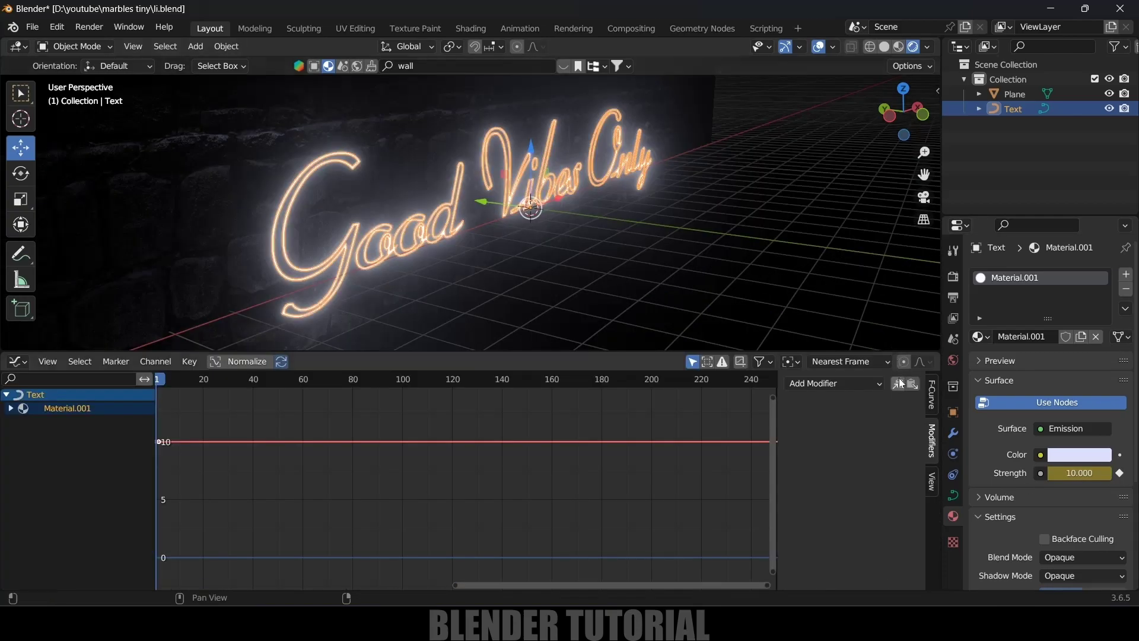
- Add a Noise modifier to the emission Strength curve and play the animation to preview it
left_click(861, 390)
left_click(817, 464)
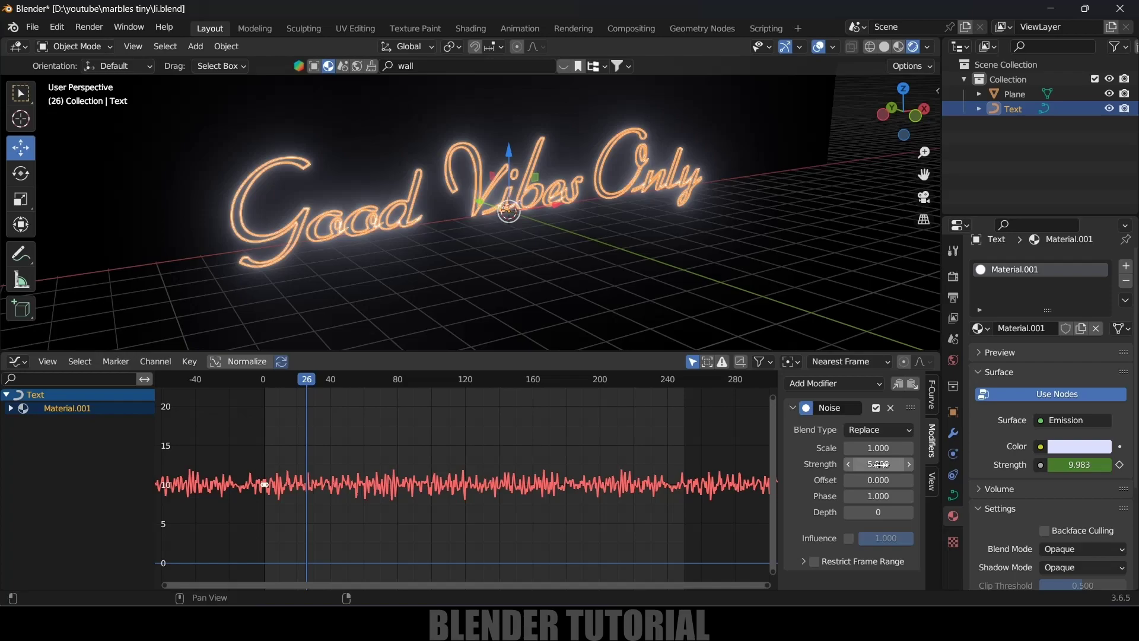
left_click(861, 247)
key("space")
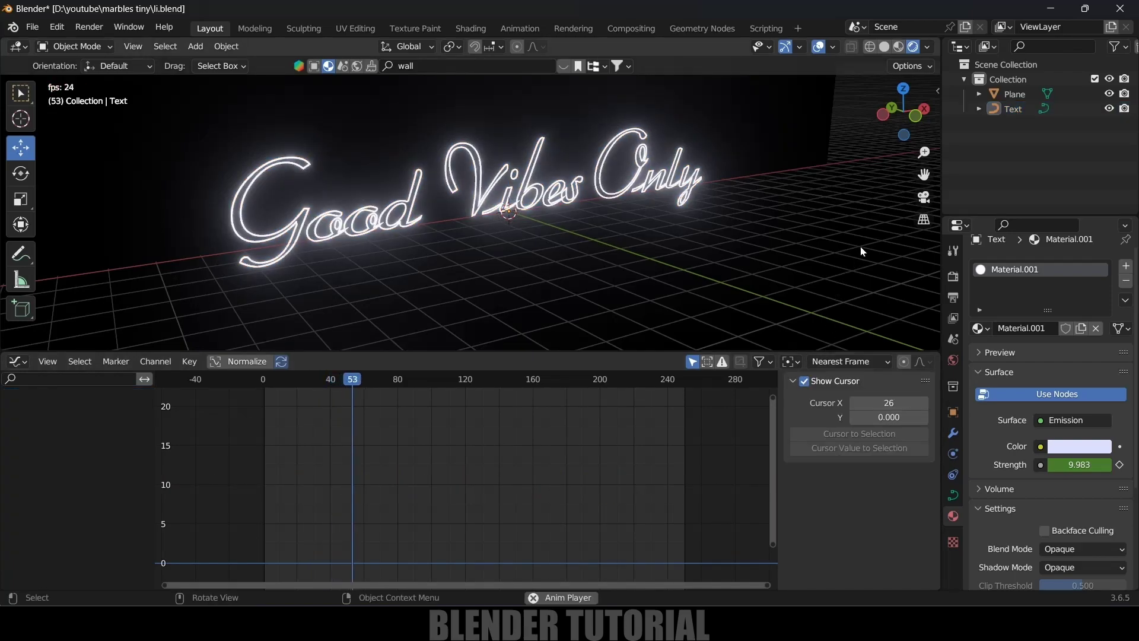
key("space")
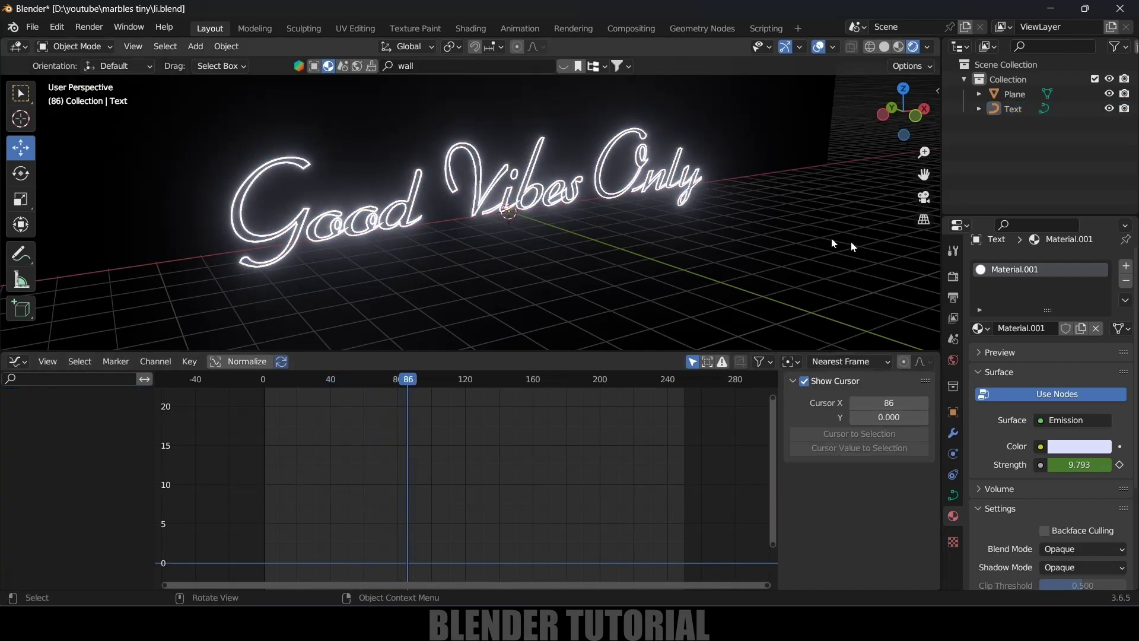
- Set the Noise modifier to Scale 2.2 and Strength 18.2, and replay to check the flicker
left_click(593, 194)
left_click(603, 190)
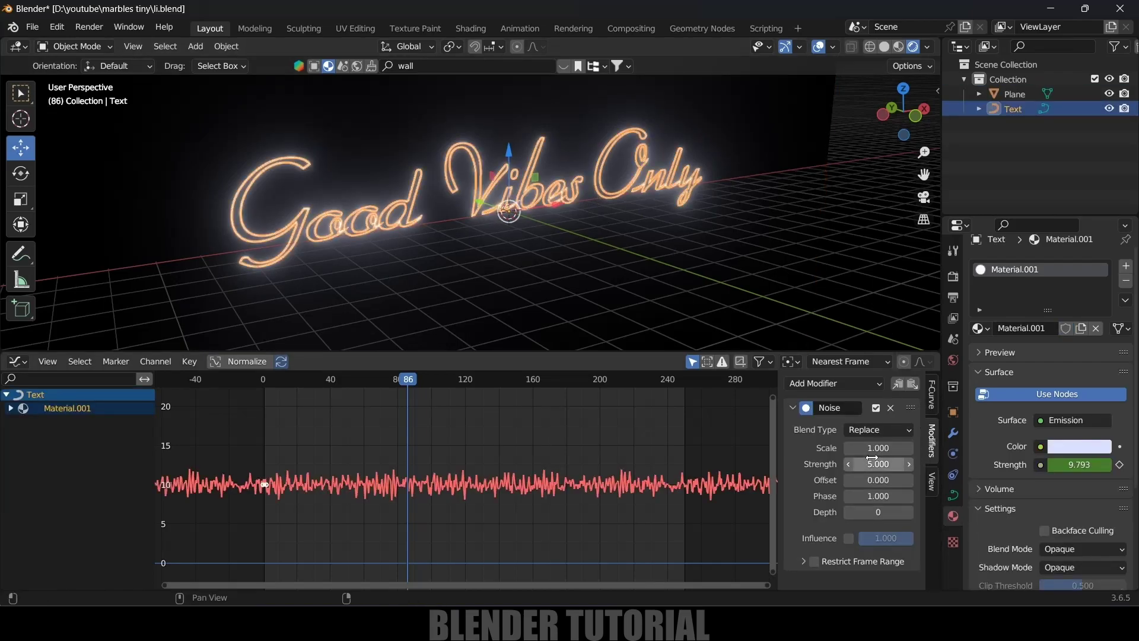
mouse_move(878, 464)
left_mouse_down()
mouse_move(914, 464)
mouse_move(878, 464)
left_mouse_up()
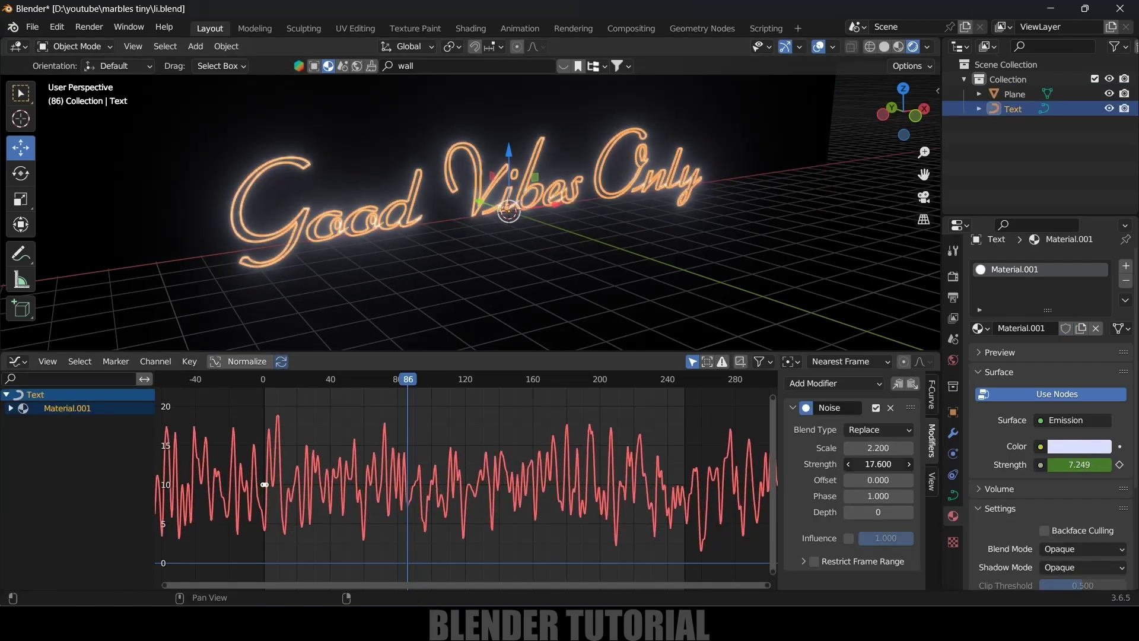
left_click(885, 265)
key("space")
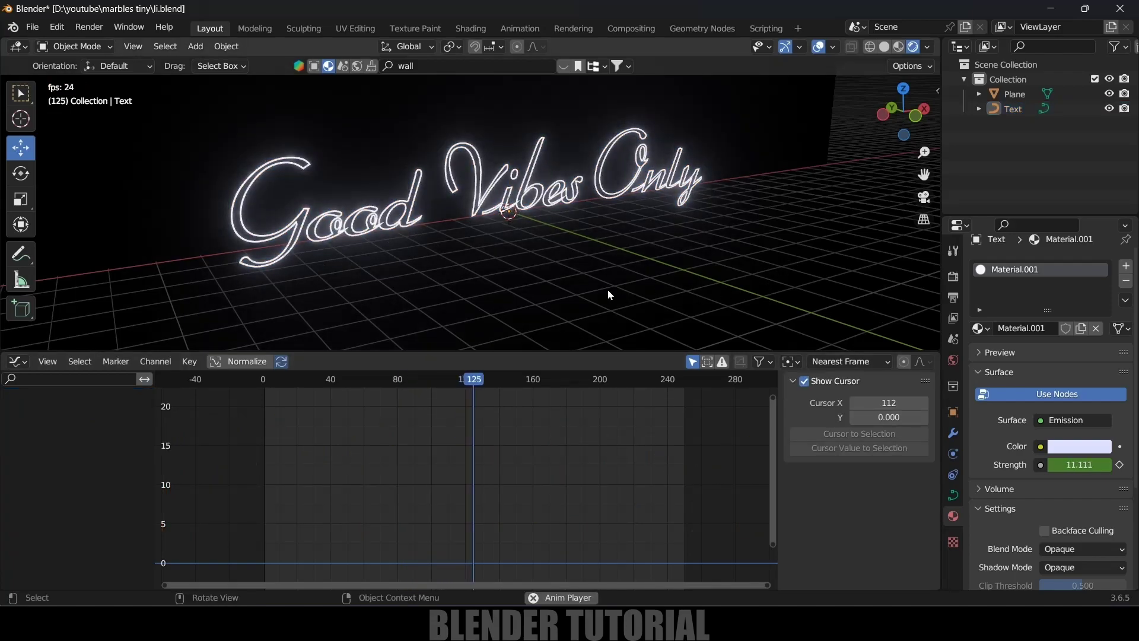
key("space")
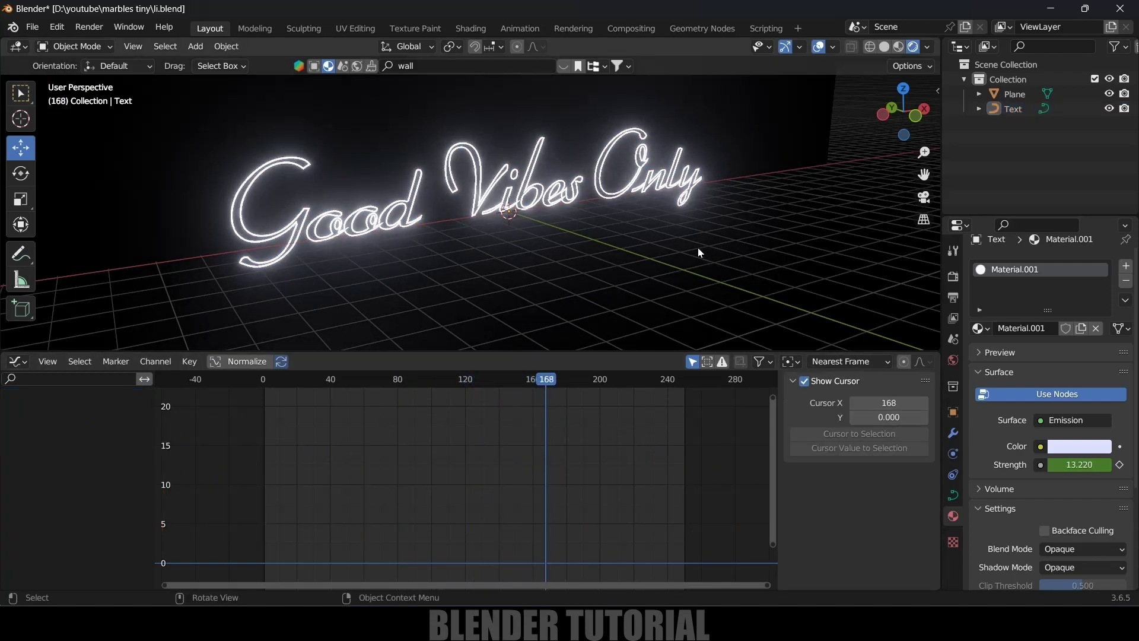
left_click(654, 182)
left_click(1078, 448)
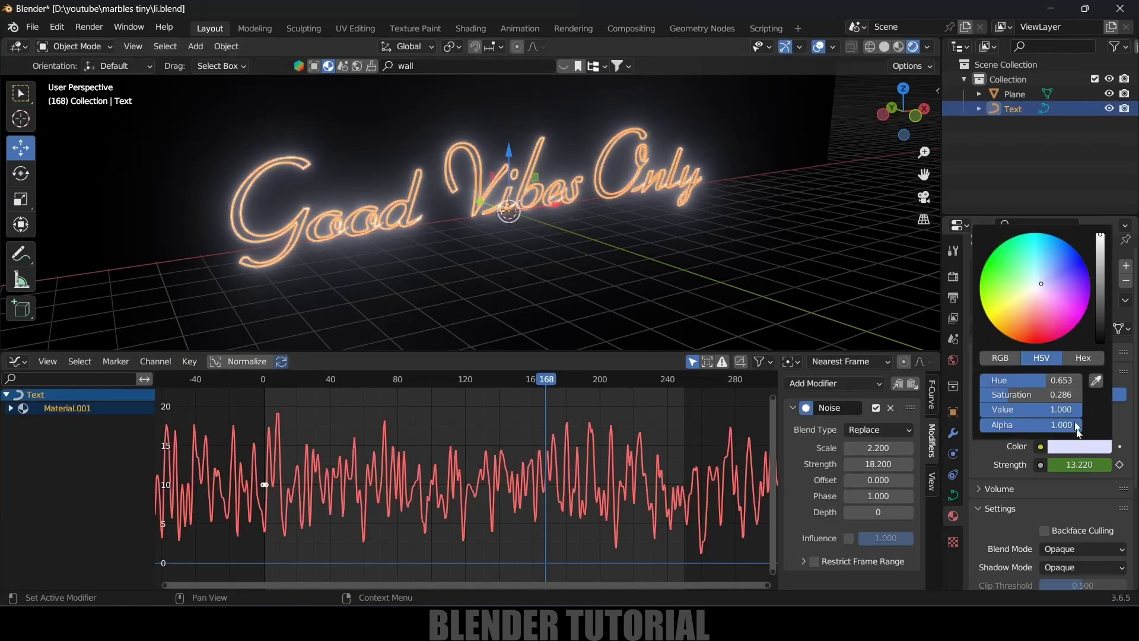
- Undo back to the orange emission colour and play the flickering animation
key("ctrl+z")
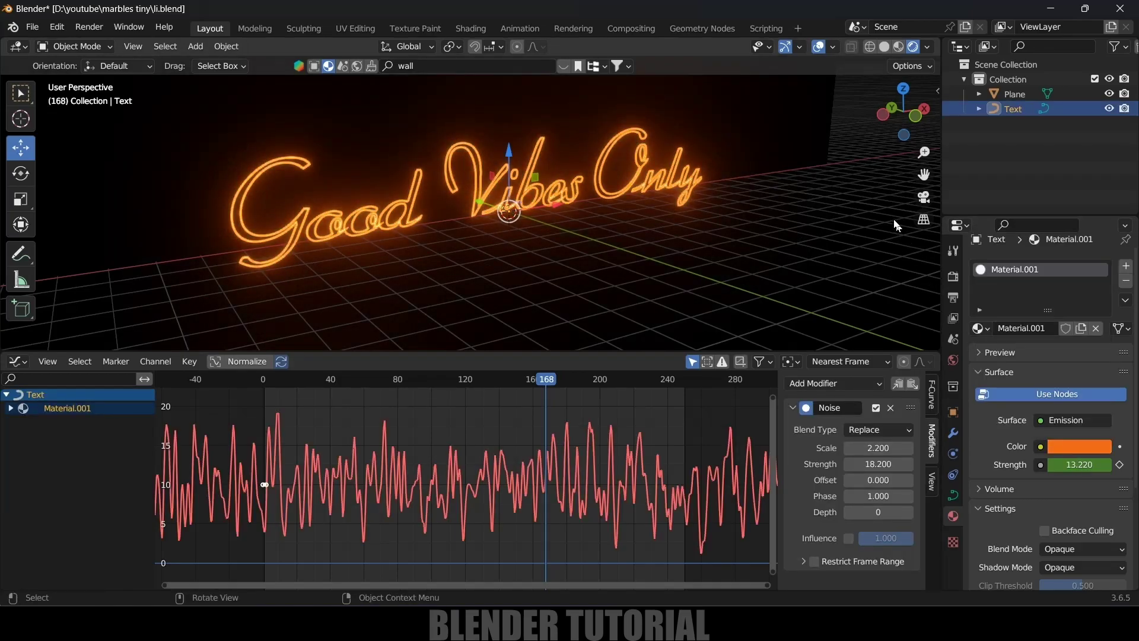
left_click(882, 245)
key("space")
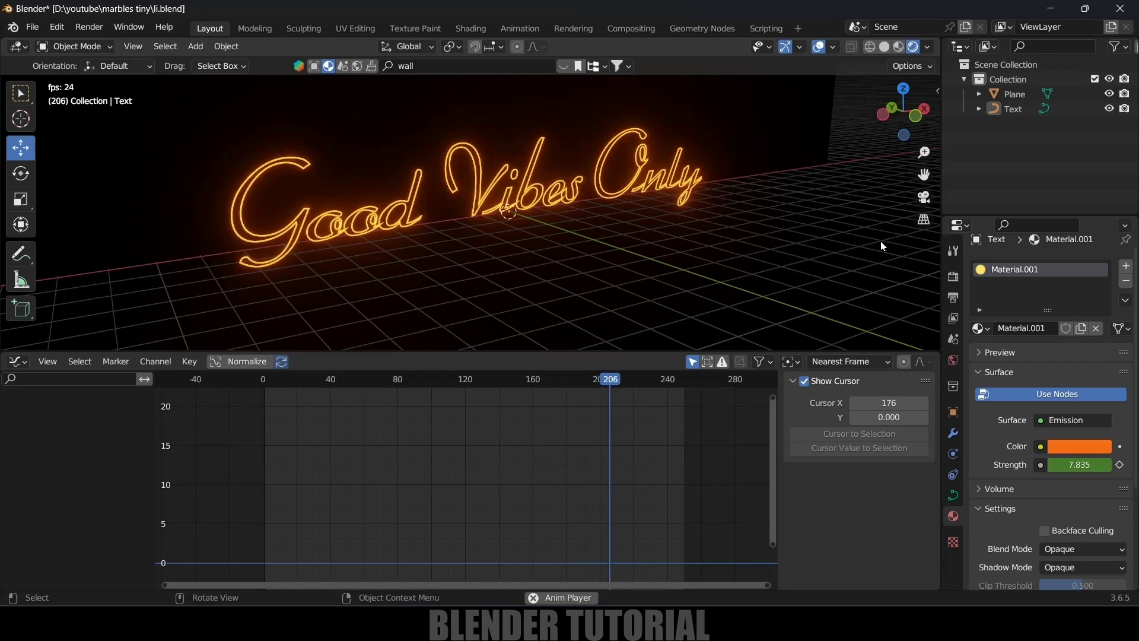